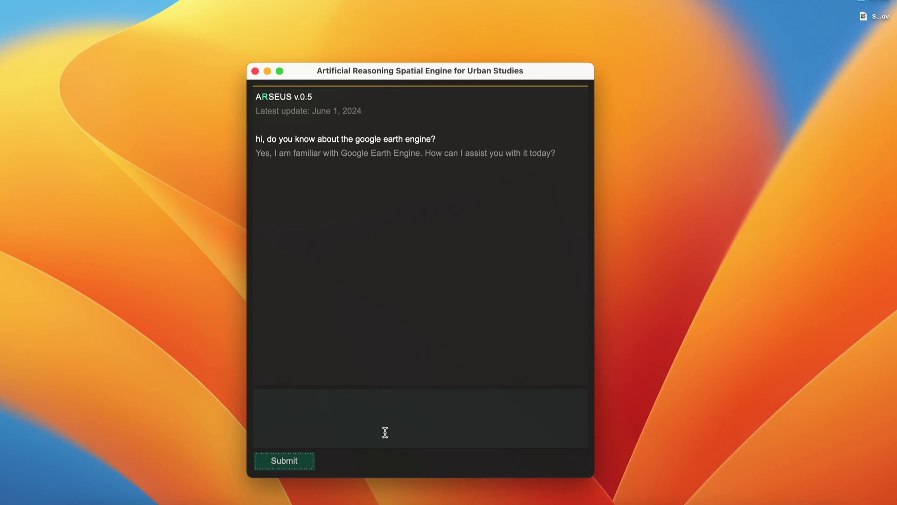
Step: Submit the message "I need to process NDVI analysis for my area study. Could you help me?" to the assistant
text(c)
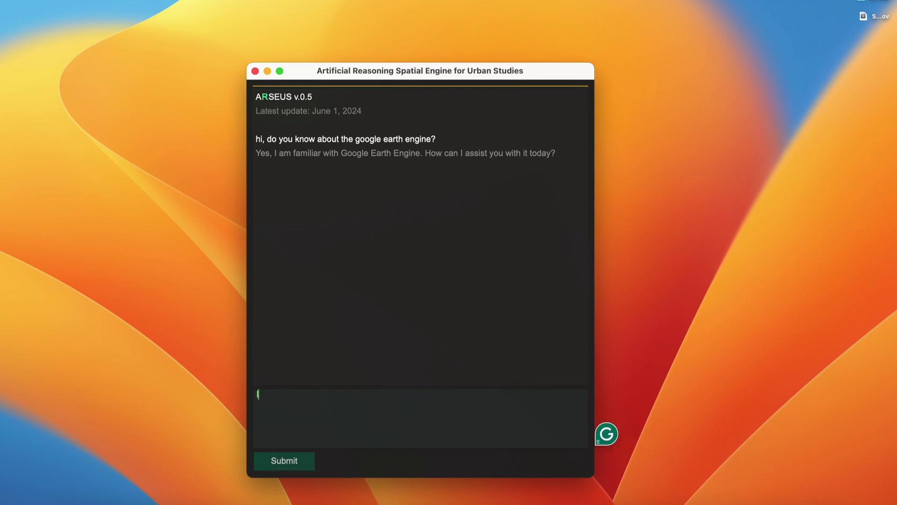
text( need to p)
text(roces)
text(s NDVI ana)
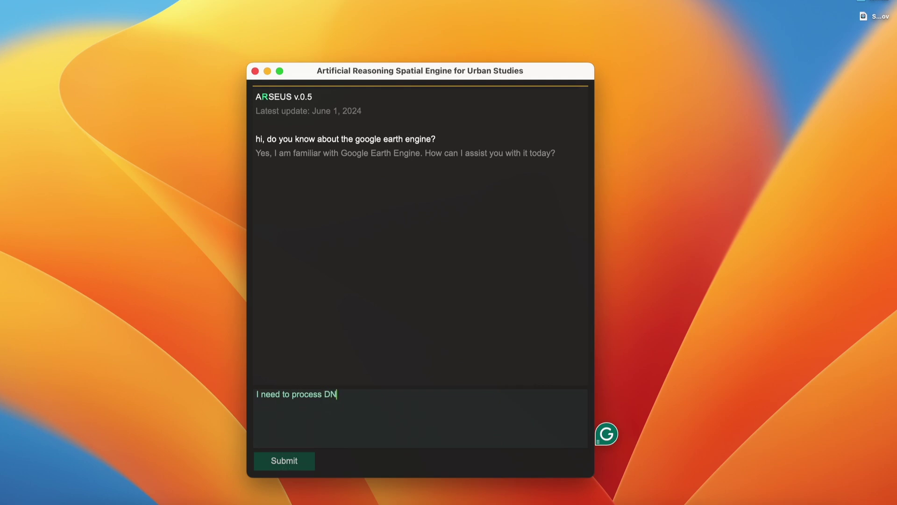
text(lysis for my )
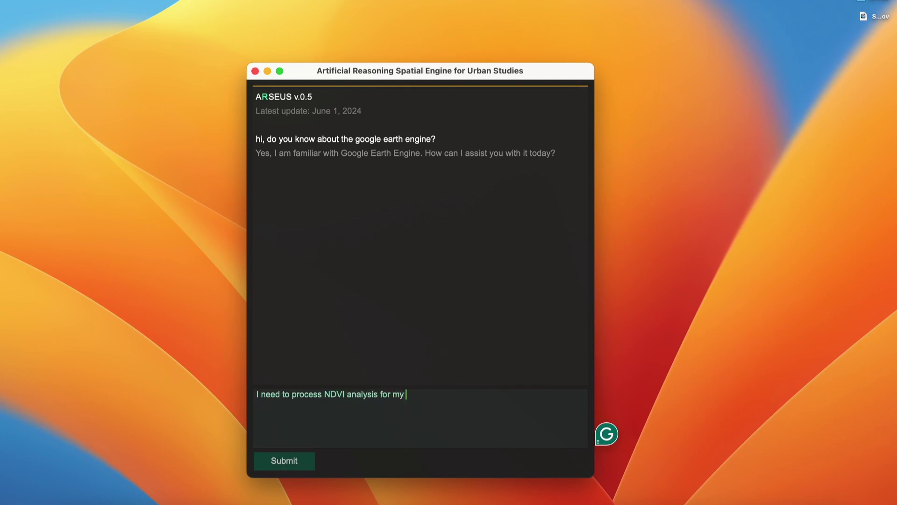
text(area study. Clo)
key(BackSpace)
key(BackSpace)
key(BackSpace)
text(ould you help met)
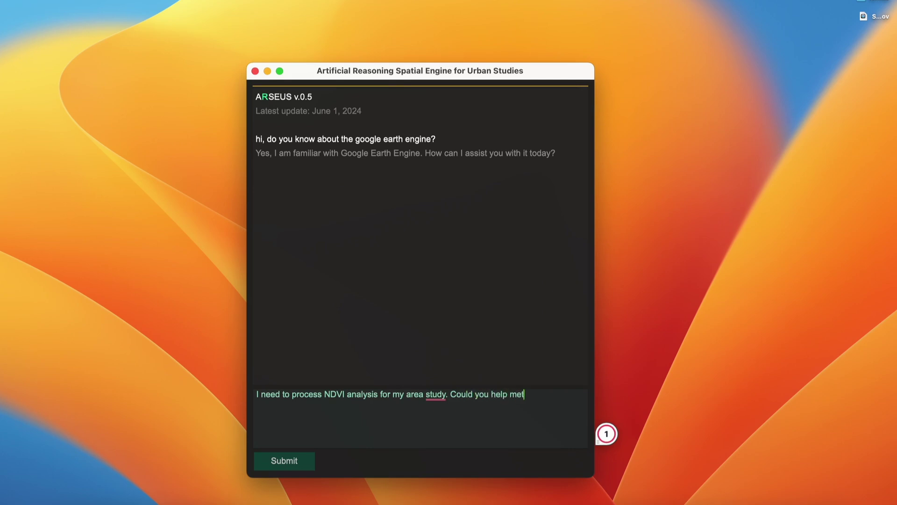
key(BackSpace)
text(?)
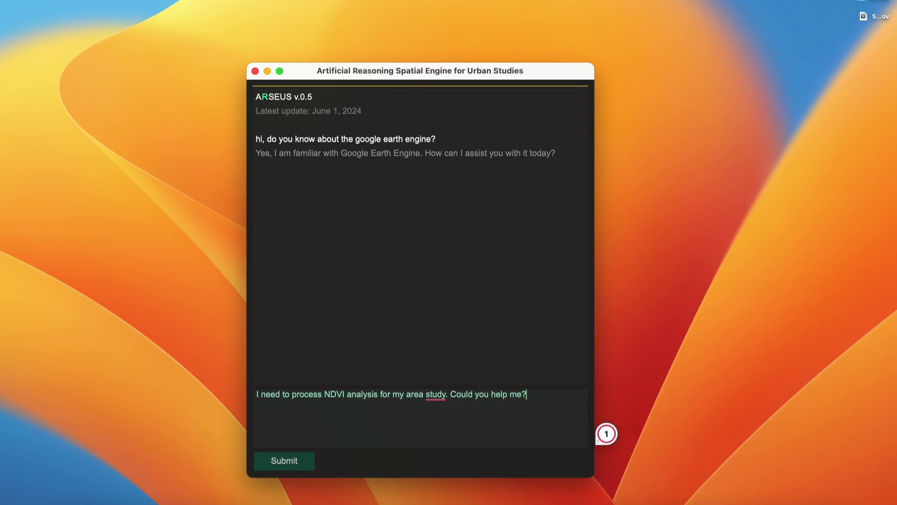
click(304, 453)
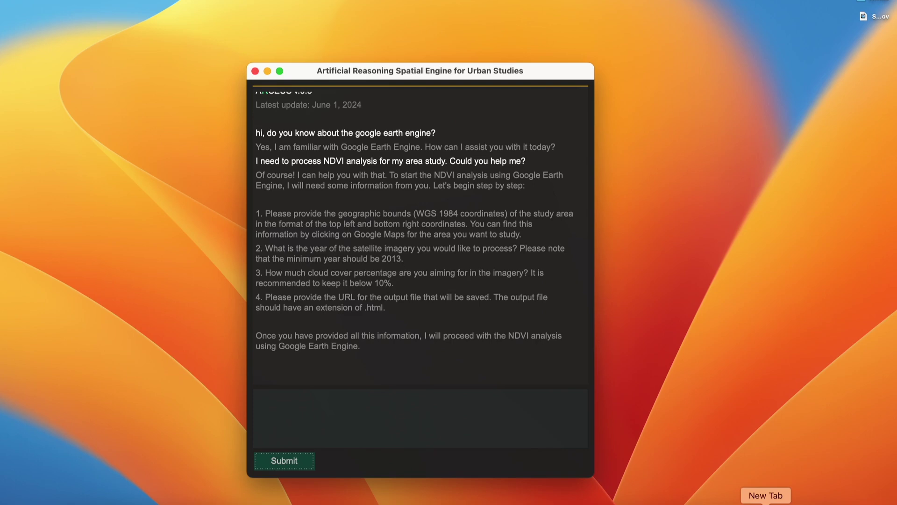
Step: Switch to Chrome and open Google Maps at maps.google.com
click(766, 503)
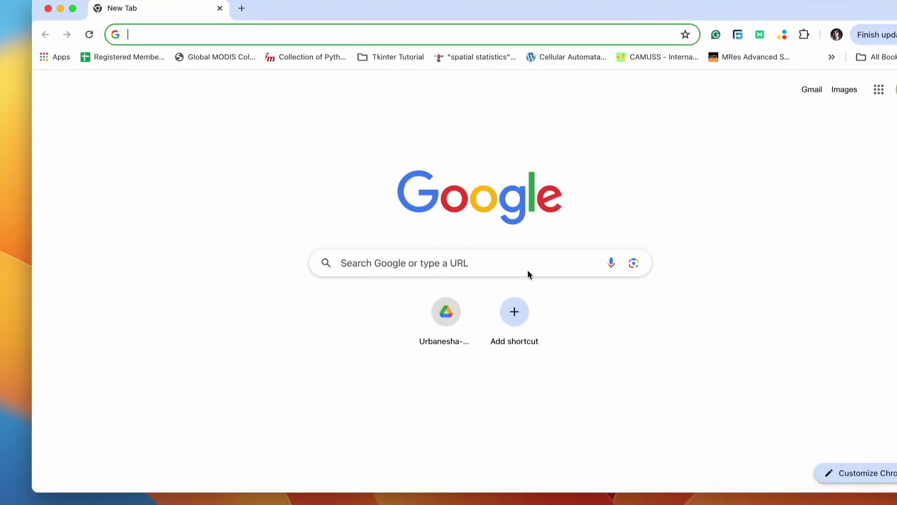
text(maps.google.com)
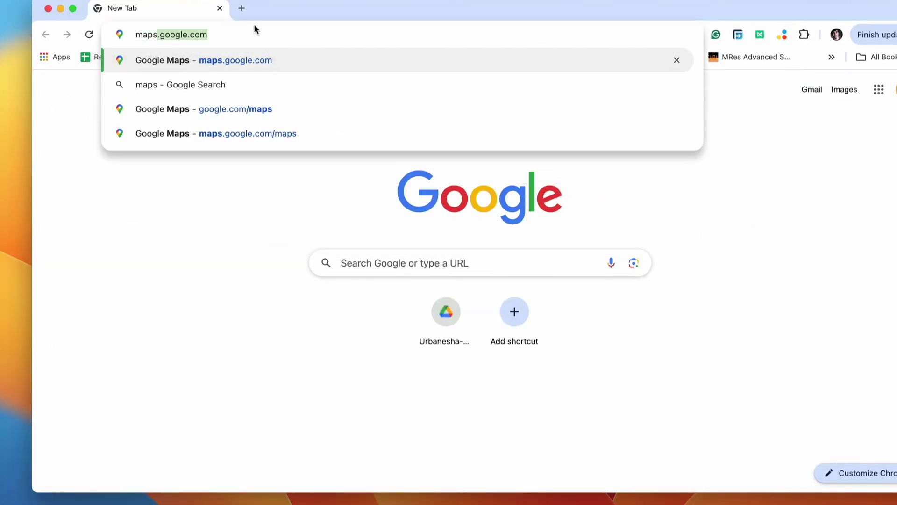
key(Return)
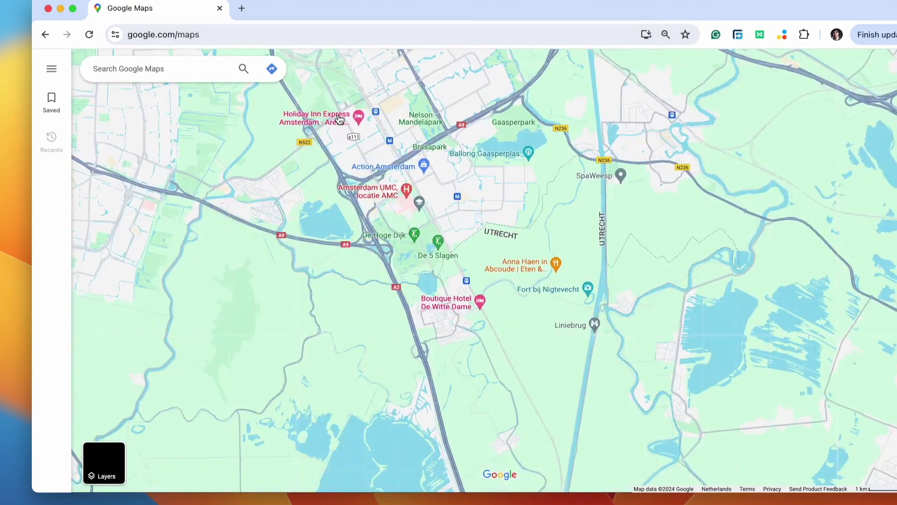
Step: Pick a point northwest of Amsterdam, south of Assendelft, and copy its coordinates 52.453770, 4.703715
drag(339, 119, 280, 150)
scroll(394, 226, down, 5)
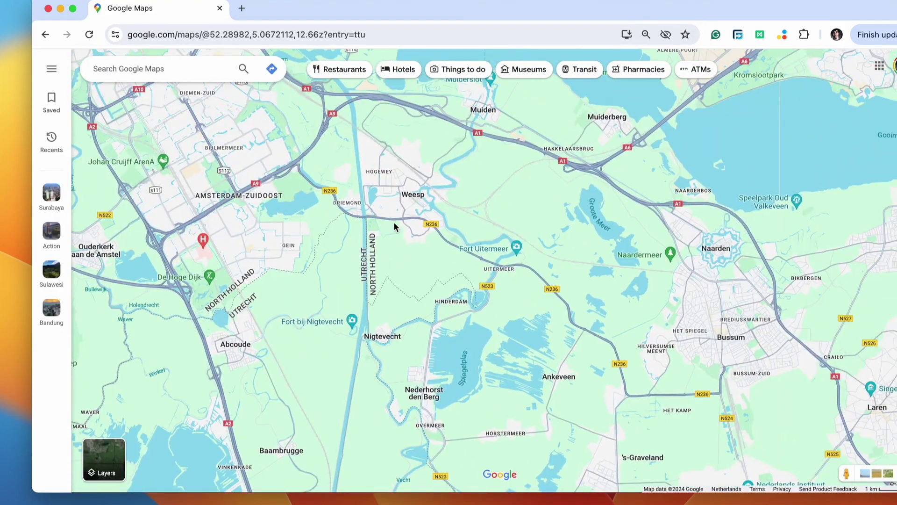
scroll(393, 222, down, 3)
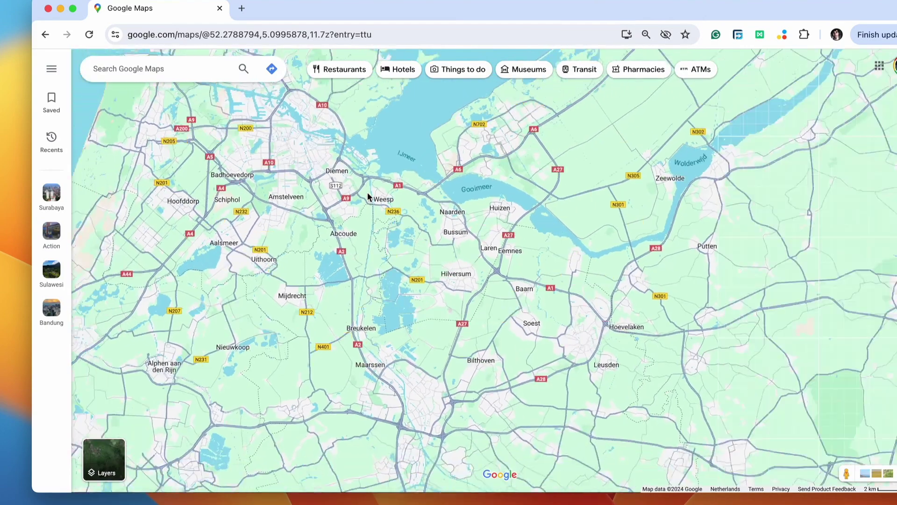
drag(367, 192, 197, 159)
scroll(373, 217, down, 10)
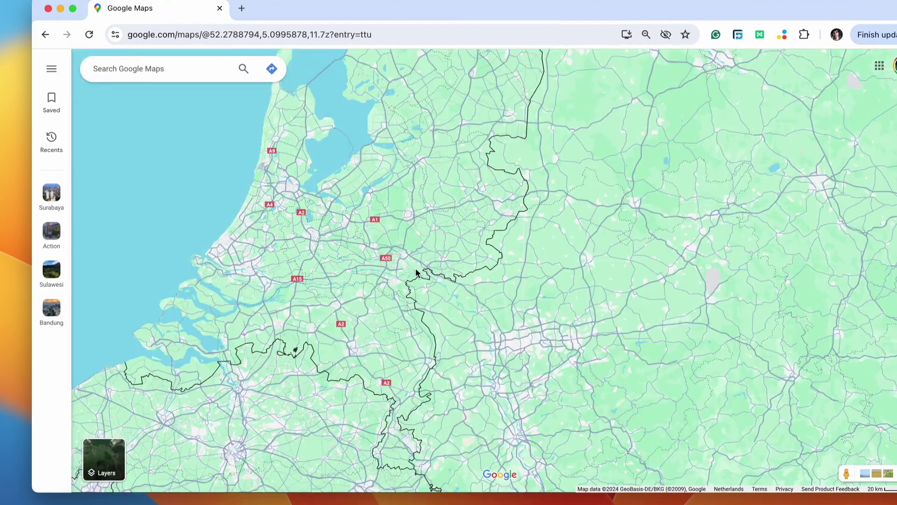
drag(416, 271, 432, 283)
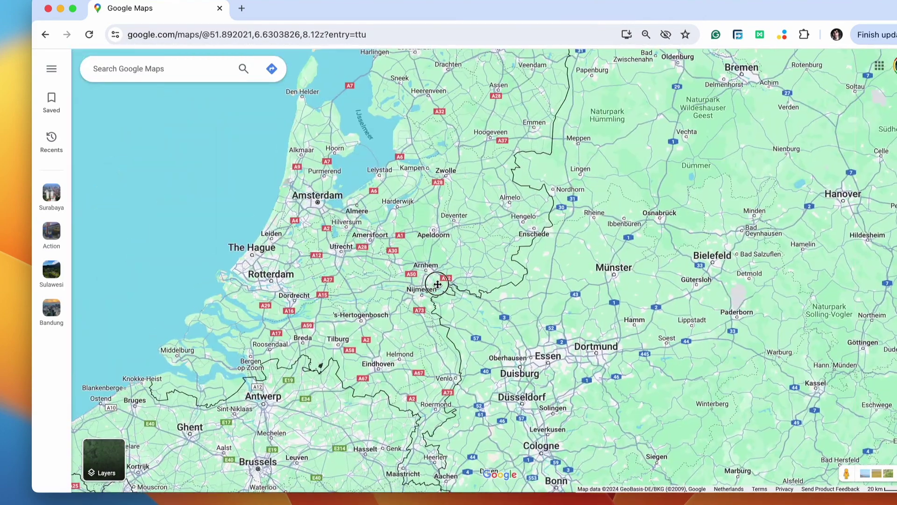
scroll(296, 185, up, 8)
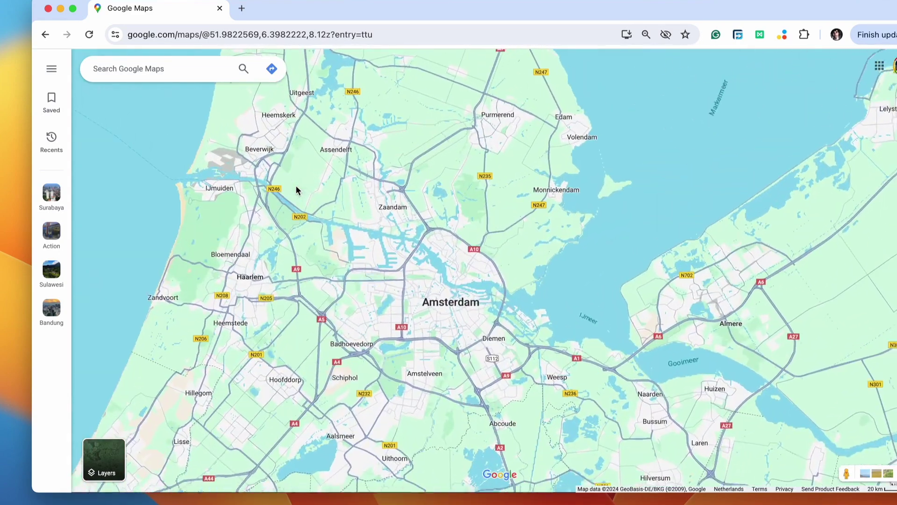
drag(296, 185, 314, 178)
scroll(315, 179, up, 1)
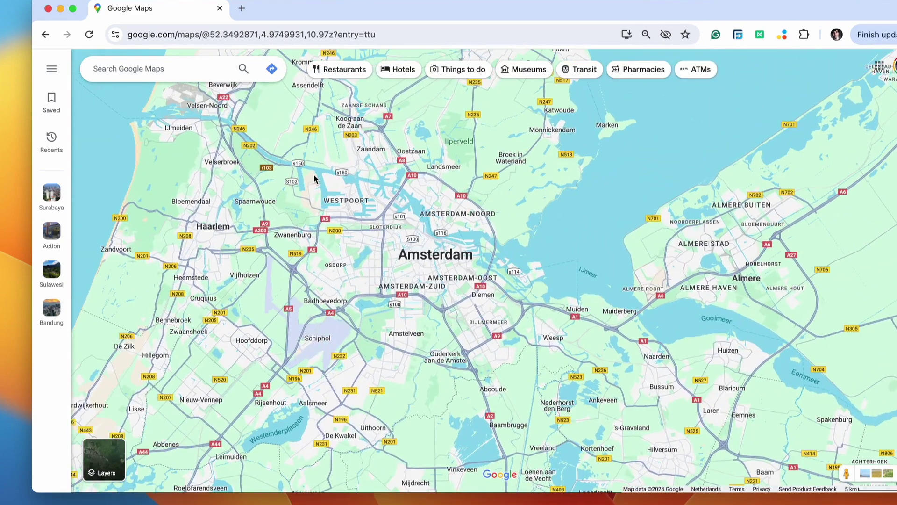
click(263, 134)
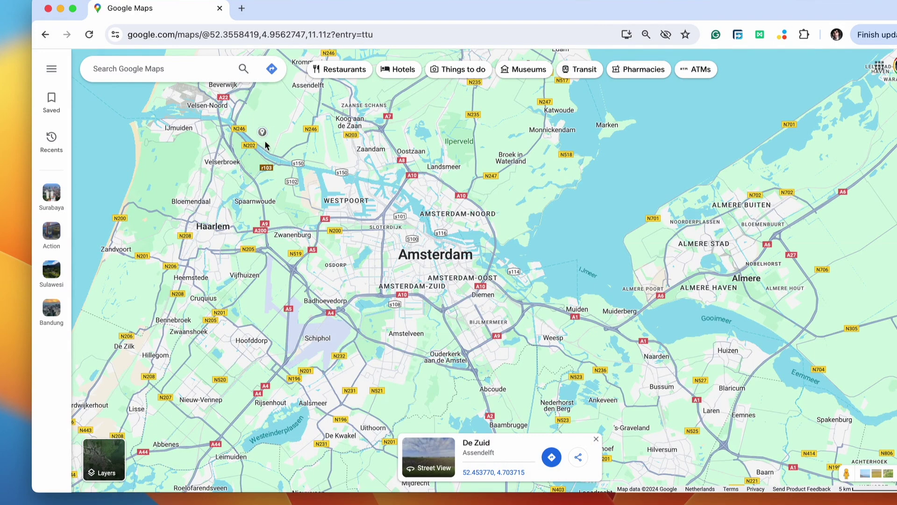
drag(525, 473, 462, 473)
key(super+c)
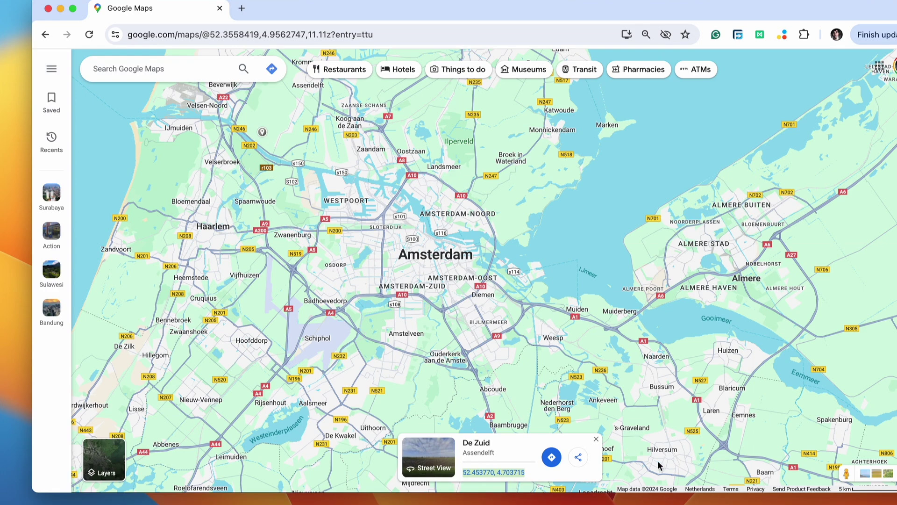
Step: Switch to the ARSEUS chat, enter "top left: 52.453770, 4.703715" and add a "bottom right:" label on a new line
click(679, 502)
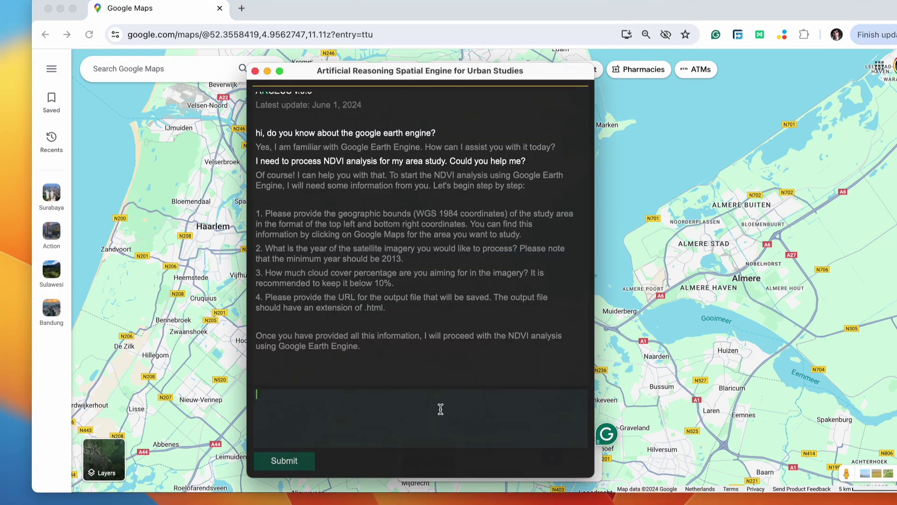
text(top left:)
key(super+v)
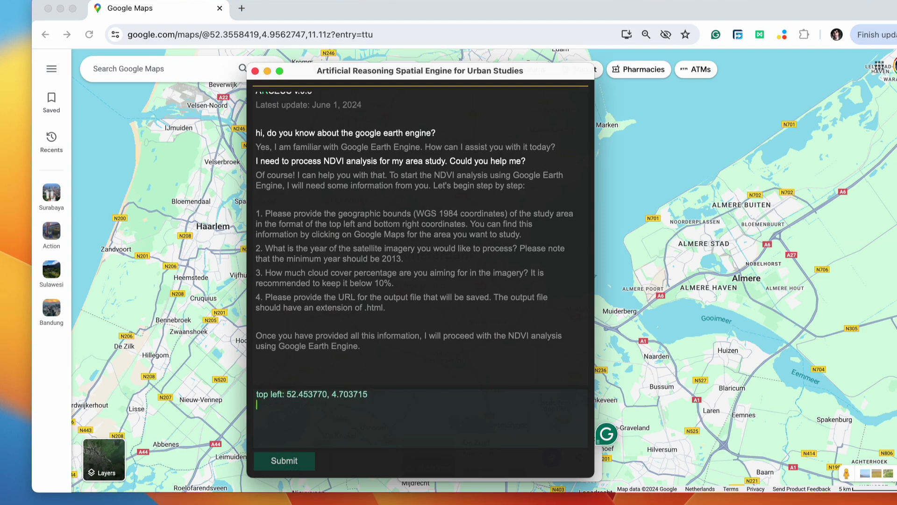
text(bottom right:)
Step: Return to Google Maps, pick a point southeast of Amsterdam at Naardermeer and copy its coordinates 52.284201, 5.118384
click(155, 219)
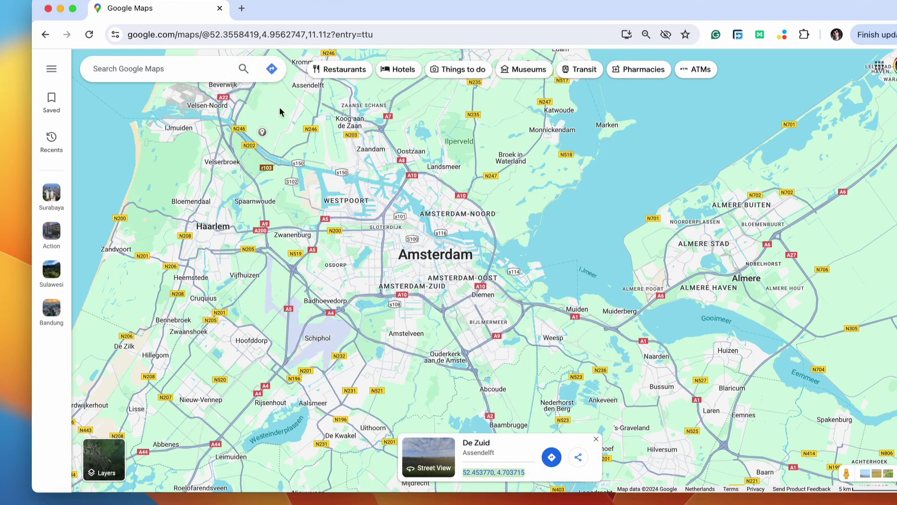
click(621, 373)
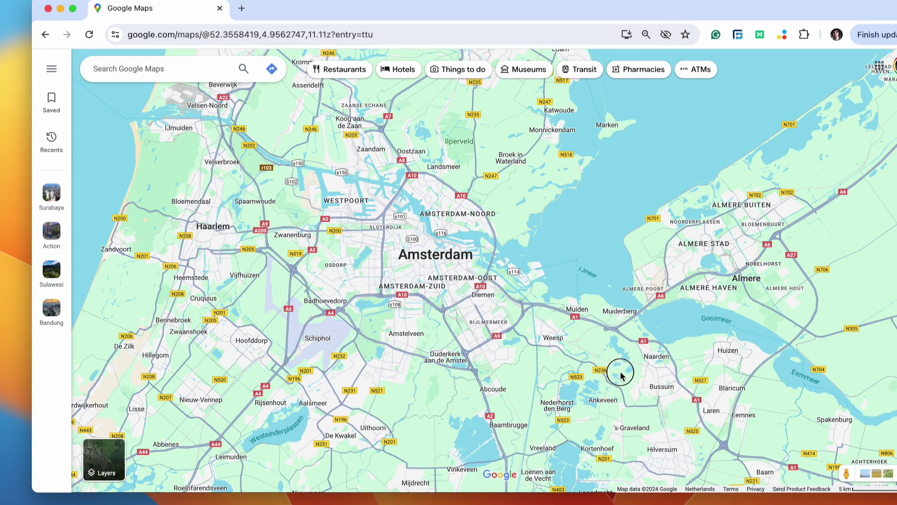
drag(533, 464, 473, 466)
key(super+c)
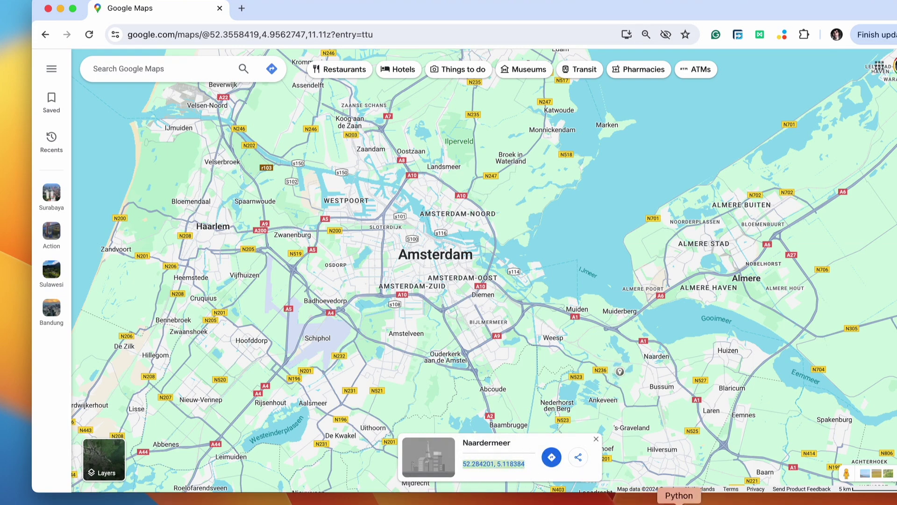
Step: Switch to the ARSEUS chat, paste 52.284201, 5.118384 as the bottom right bound and submit both corner coordinates
click(679, 503)
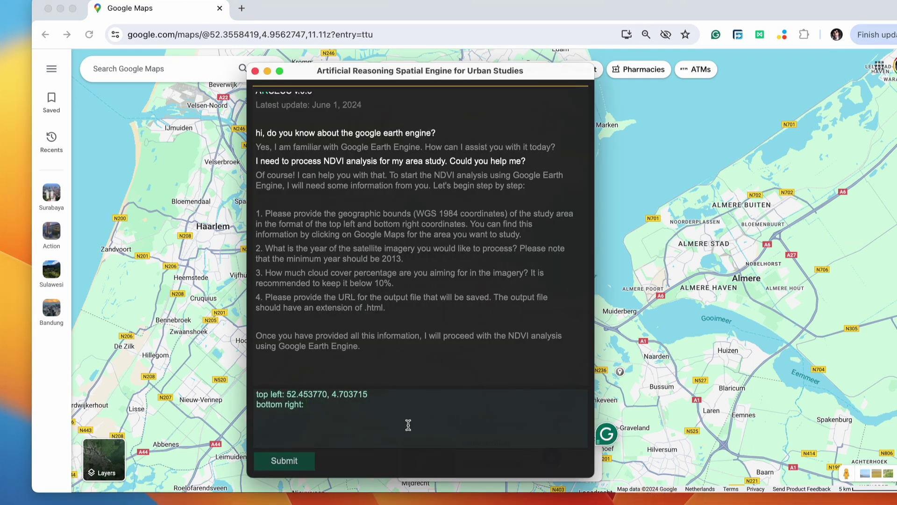
key(super+v)
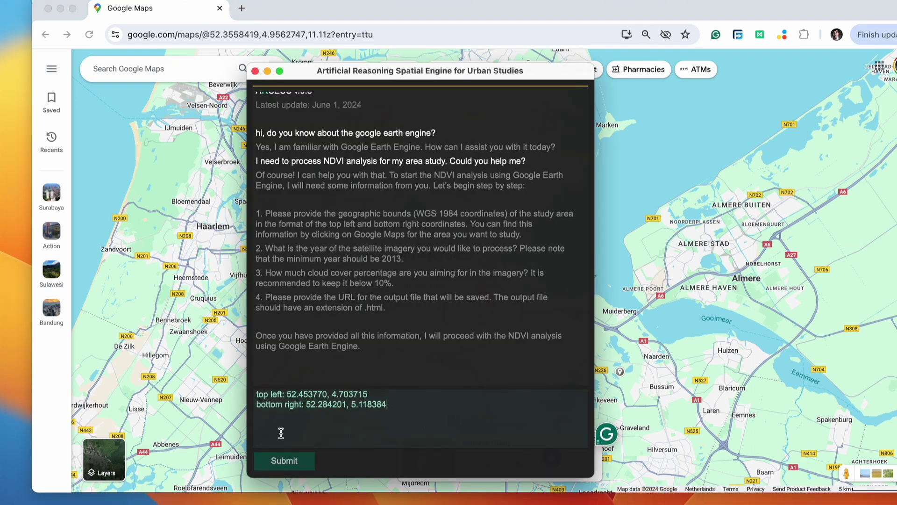
click(279, 460)
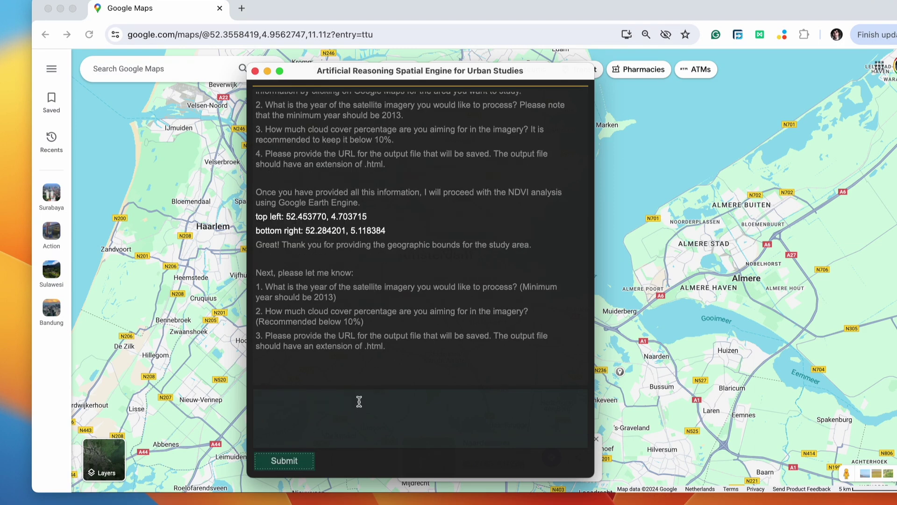
Step: Submit the reply "the year is 2022 and the cloud cover I prefer below 5%"
click(318, 425)
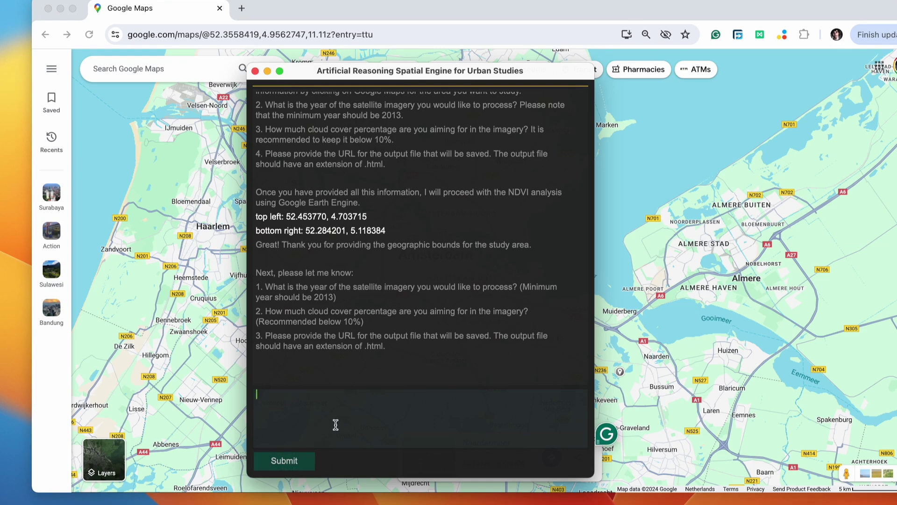
text(the year is 2022)
text(and the cloud cover I pre)
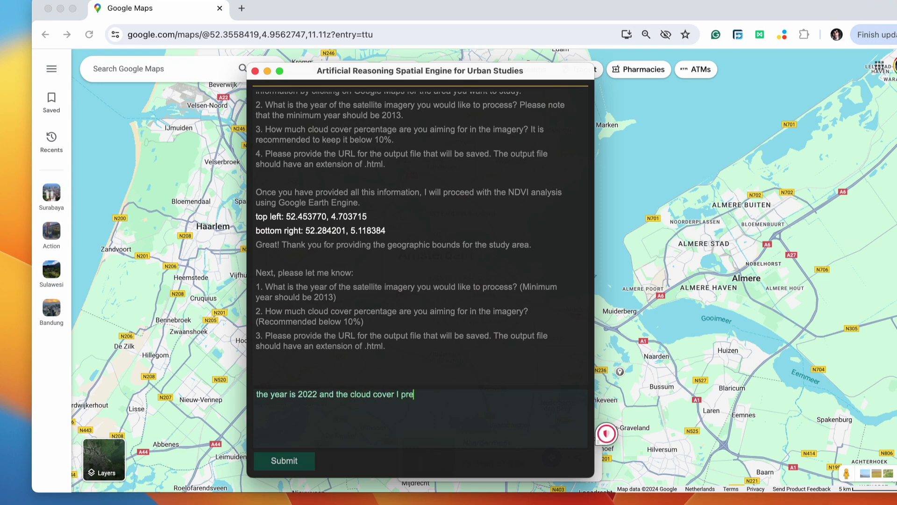
text(fer below 5%)
click(297, 452)
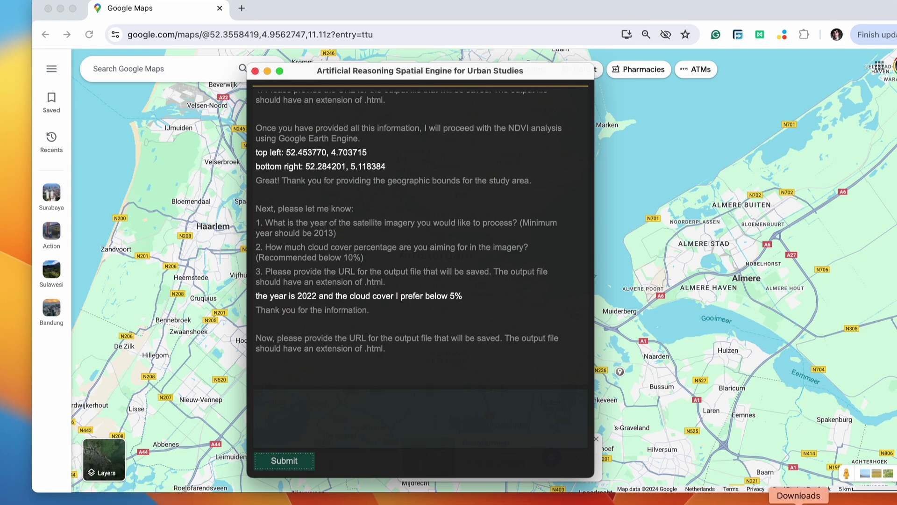
Step: Open the Downloads folder in Finder and insert the path of points.csv into the ARSEUS message
click(799, 503)
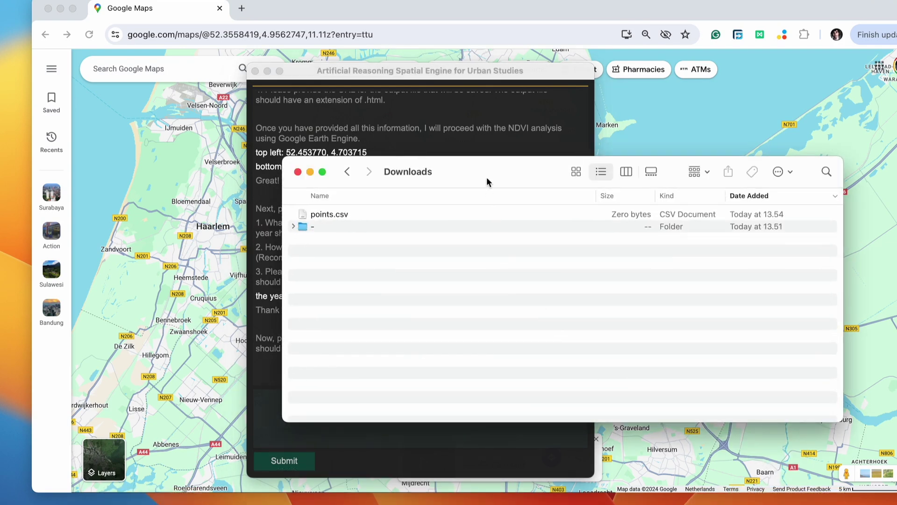
drag(487, 179, 551, 172)
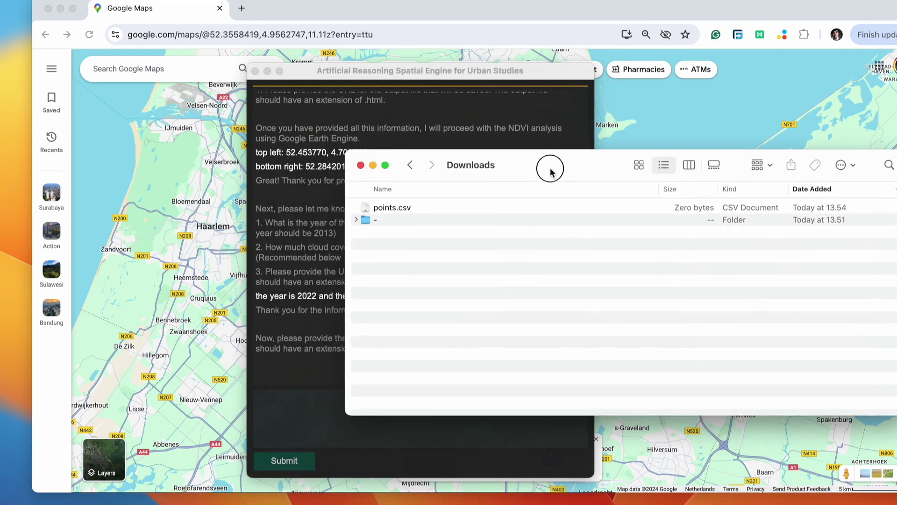
click(403, 207)
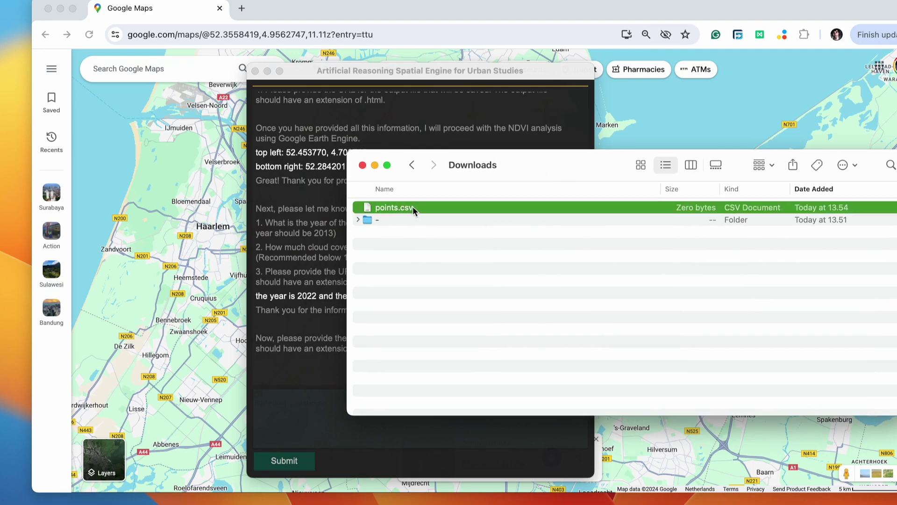
drag(411, 209, 315, 412)
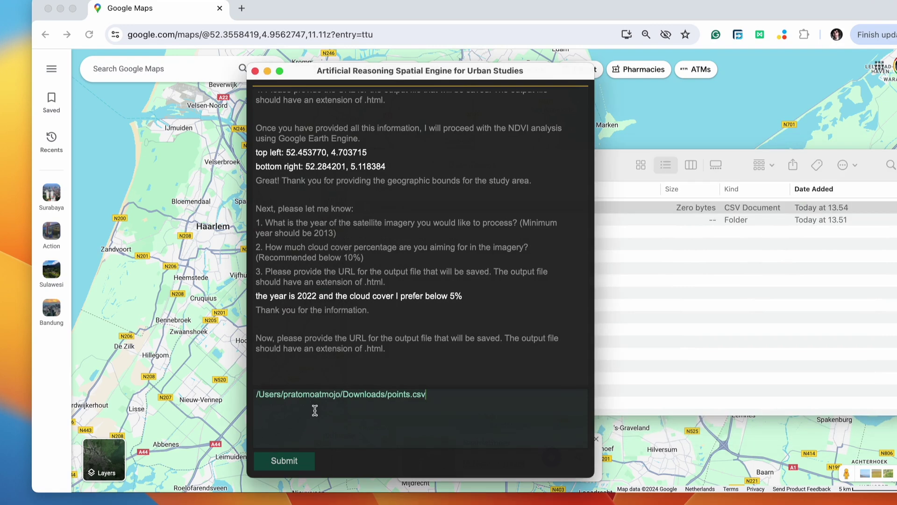
Step: Replace points.csv in the inserted Downloads path with Amsterdam_NDVI_2022.html and submit it as the output file location
drag(392, 396, 473, 392)
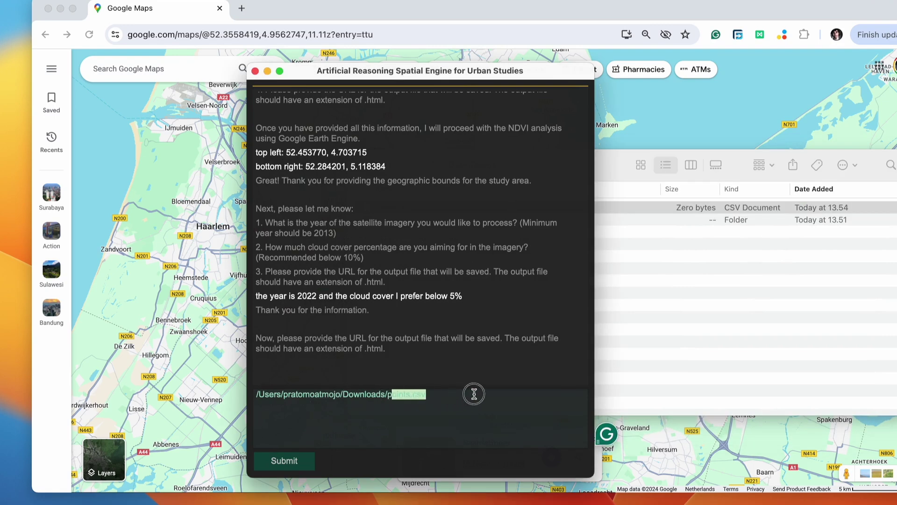
key(BackSpace)
key(BackSpace)
text(Am)
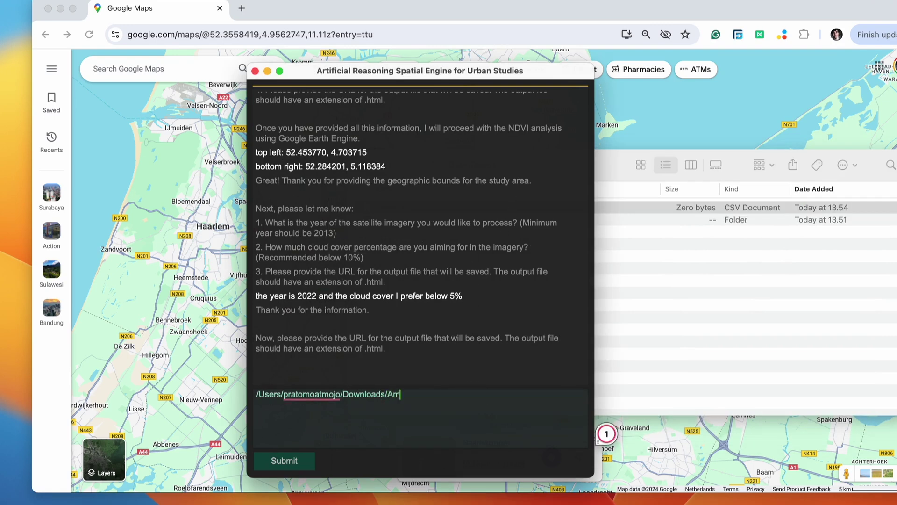
text(sterdam_NDVI_2022)
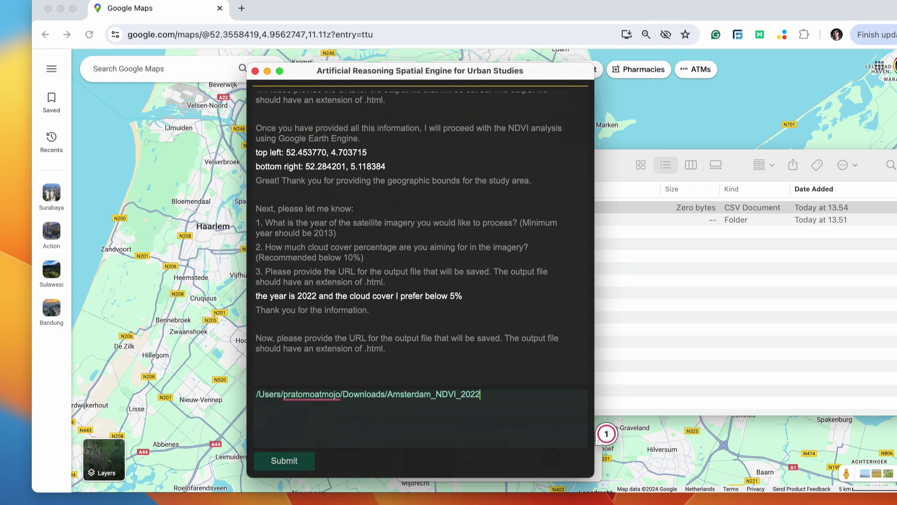
scroll(471, 316, up, 5)
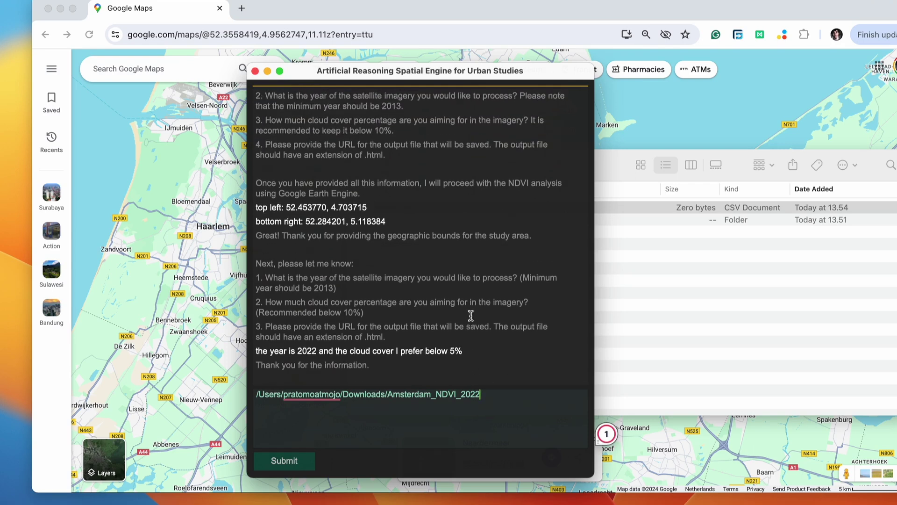
scroll(470, 316, down, 5)
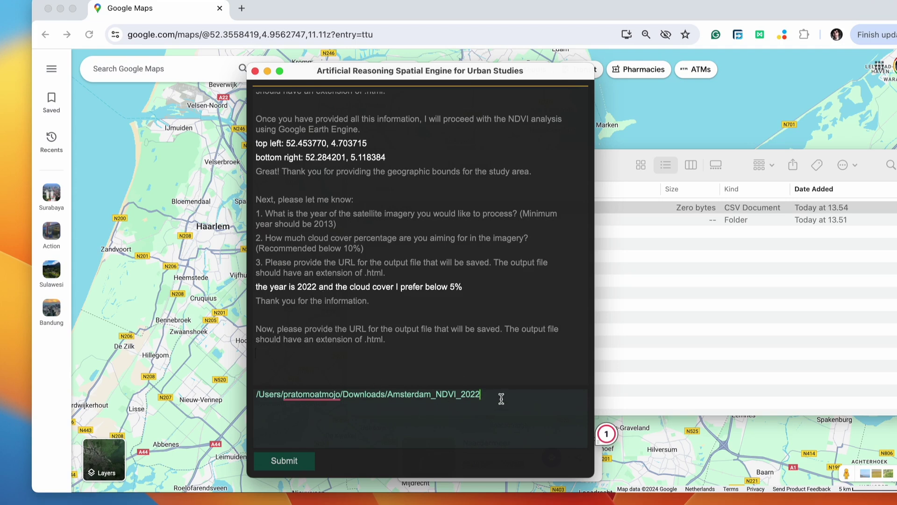
text(.html)
click(293, 462)
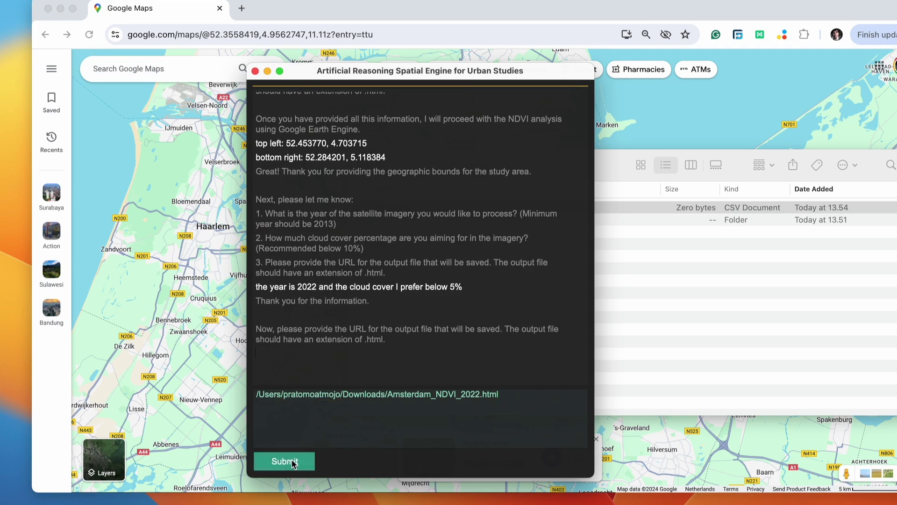
Step: Submit the reply "please do it" and review where the assistant reports saving the NDVI WebGIS and GeoTIFF
click(375, 406)
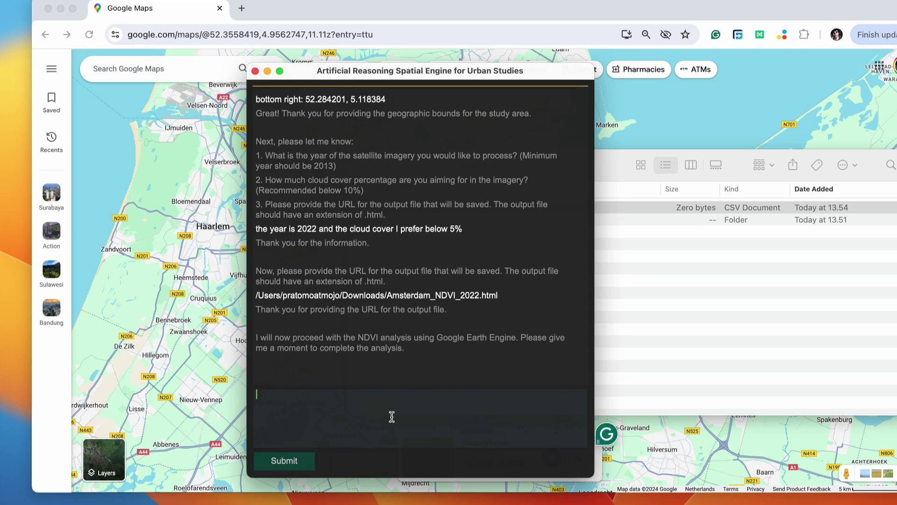
text(please do it)
key(Tab)
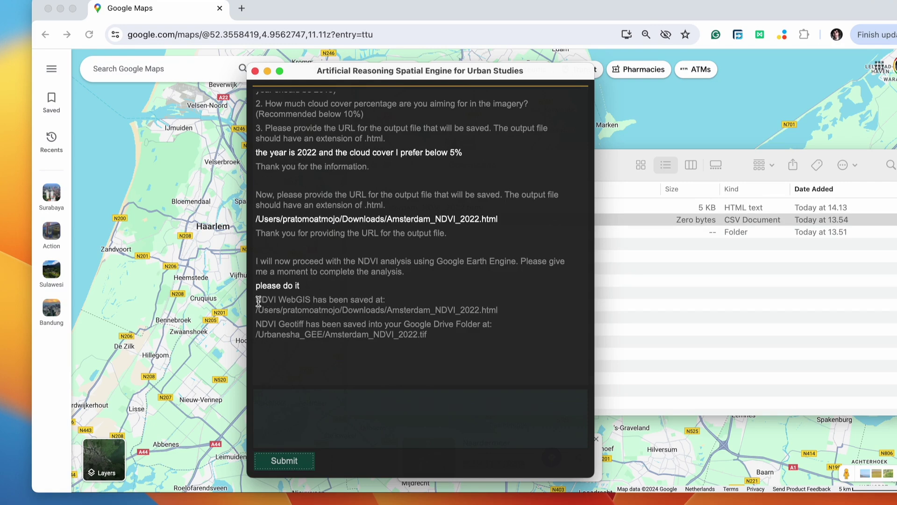
drag(258, 301, 279, 302)
drag(334, 301, 384, 302)
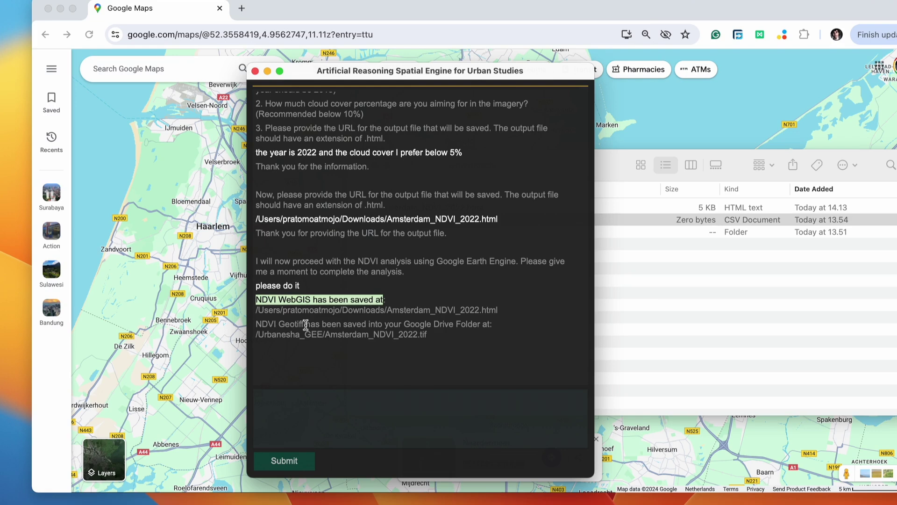
drag(257, 327, 468, 325)
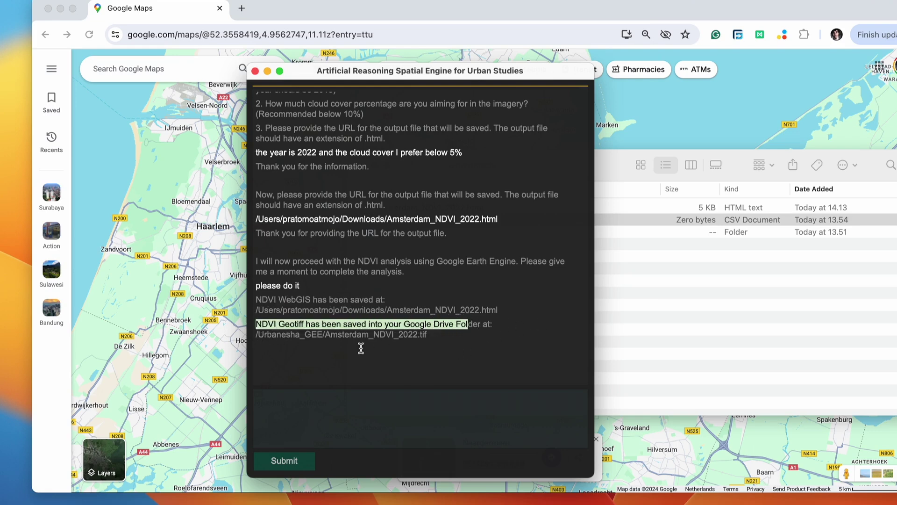
click(317, 351)
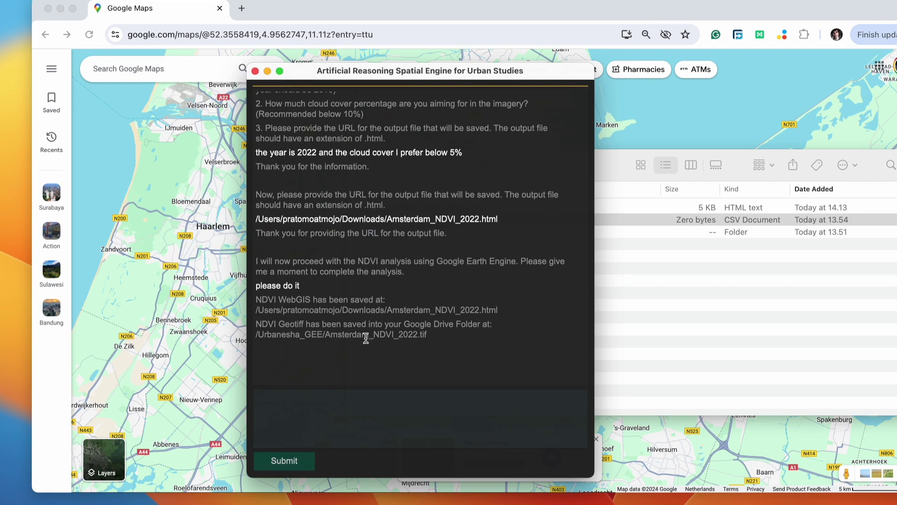
Step: Switch to Finder, open Amsterdam_NDVI_2022.html from the Downloads folder and inspect the NDVI layer over Amsterdam
click(664, 288)
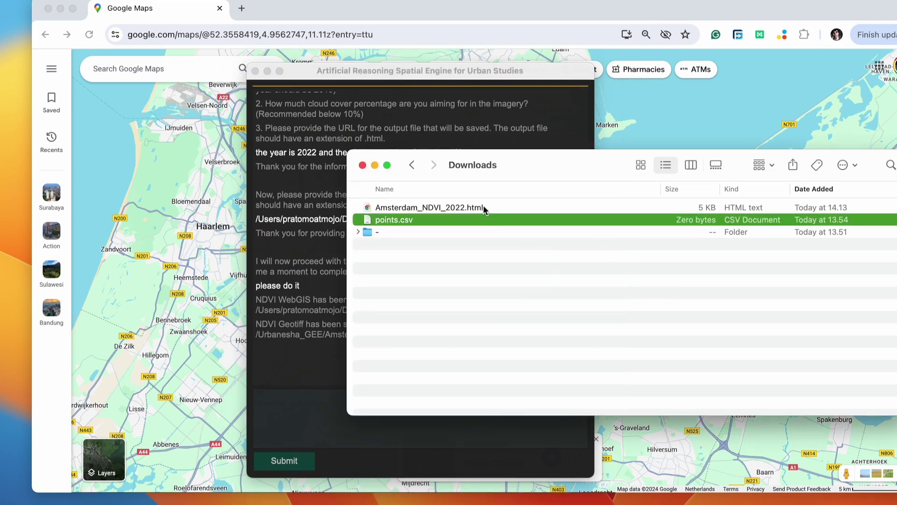
click(733, 211)
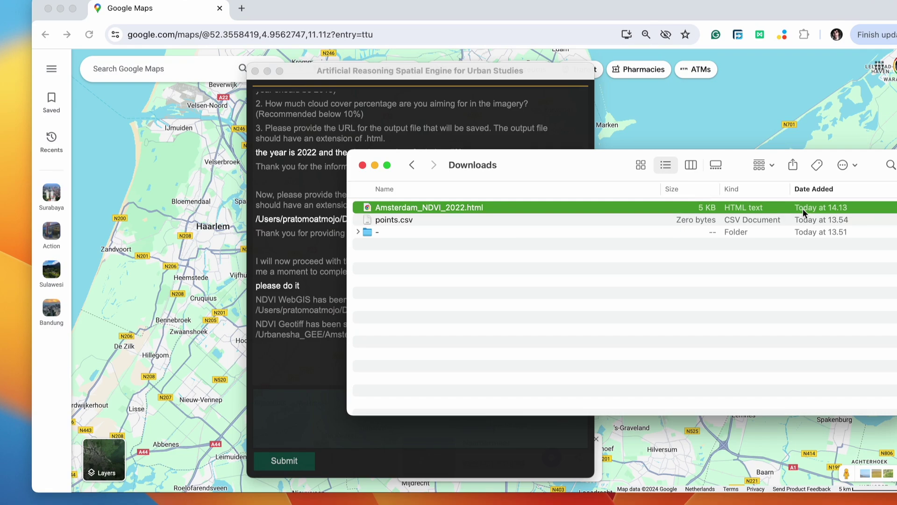
double_click(567, 176)
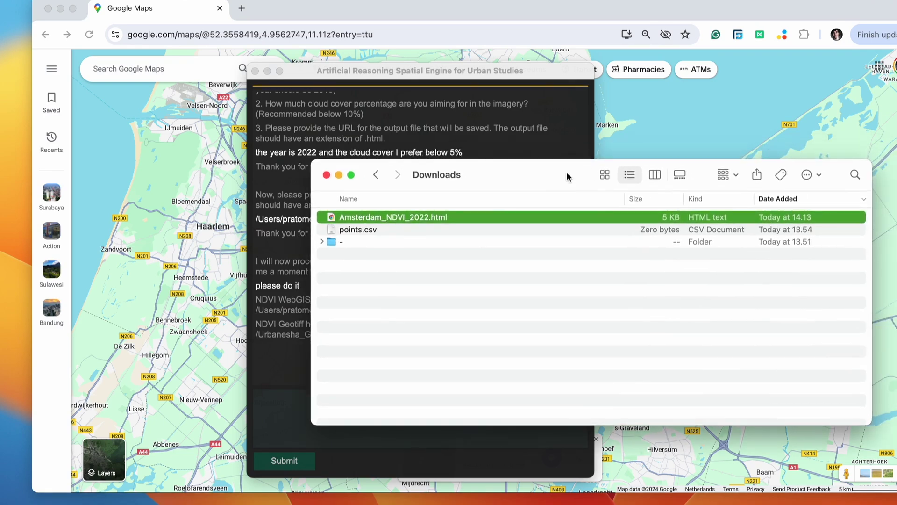
double_click(429, 217)
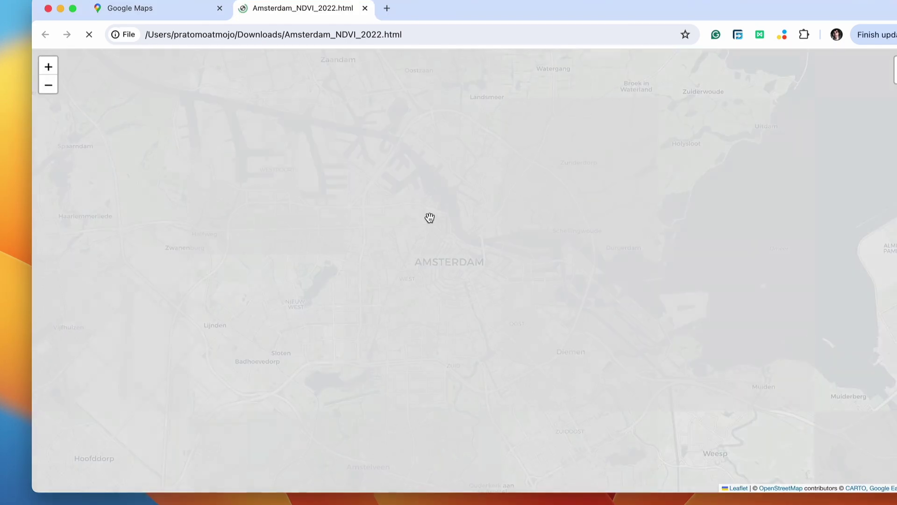
scroll(407, 217, down, 3)
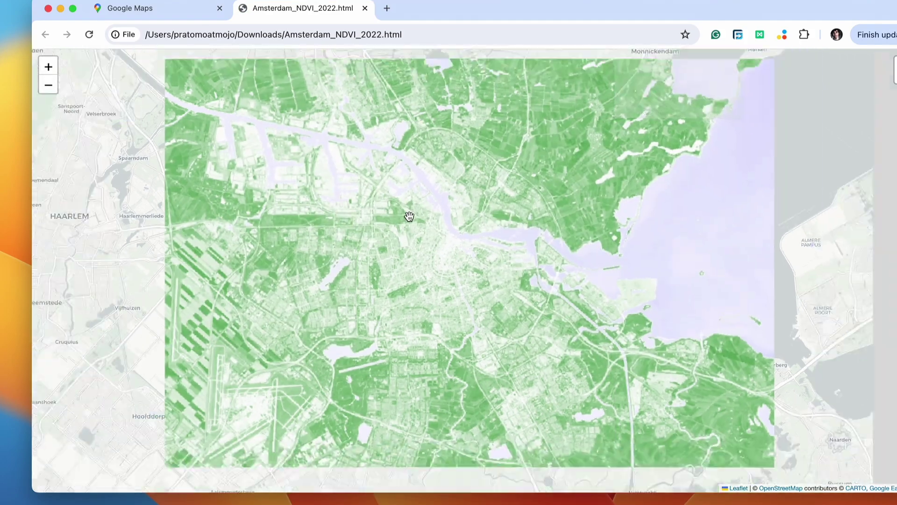
scroll(409, 216, up, 2)
scroll(407, 216, down, 5)
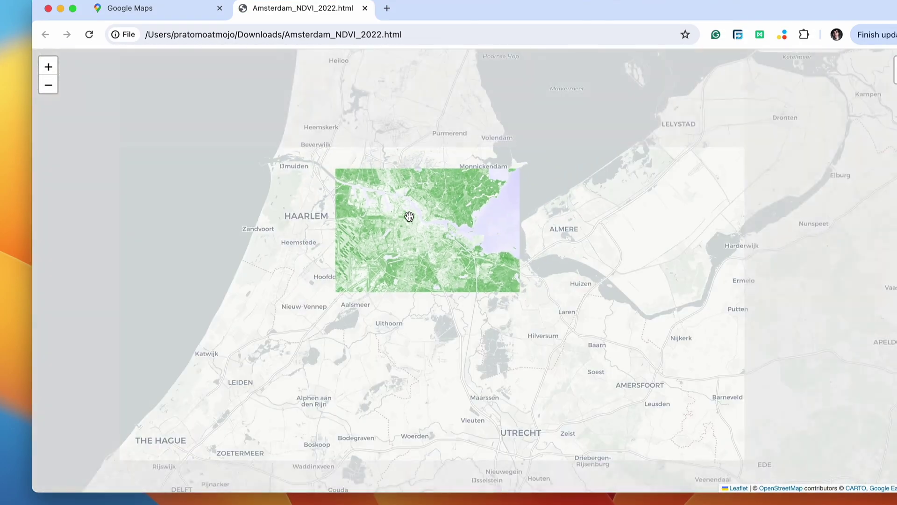
scroll(400, 194, up, 1)
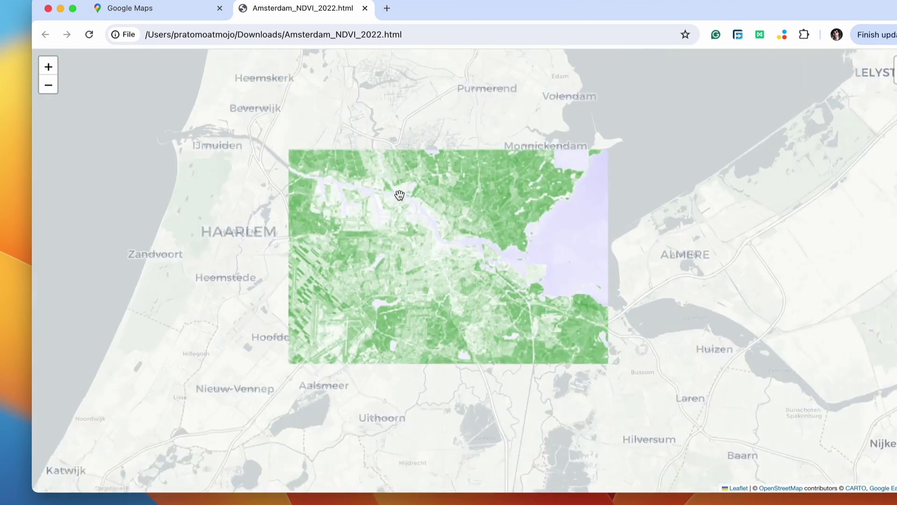
drag(360, 212, 329, 219)
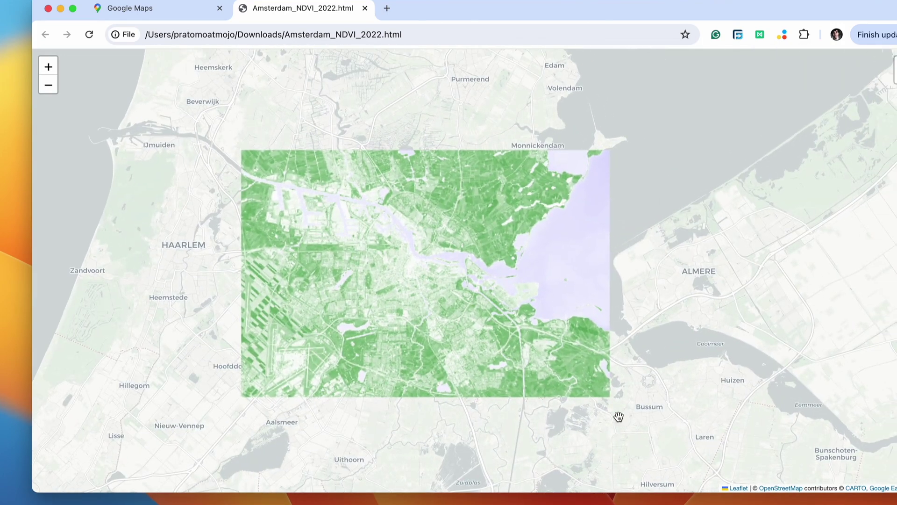
Step: Open the Urbanesha_GEE folder of Google Drive in a new browser tab and check for Amsterdam_NDVI_2022.tif
click(690, 502)
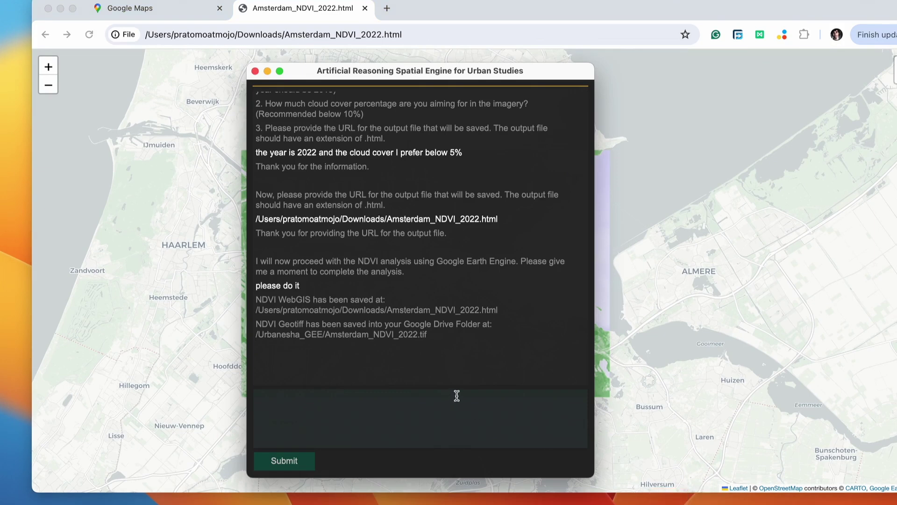
click(388, 9)
click(442, 318)
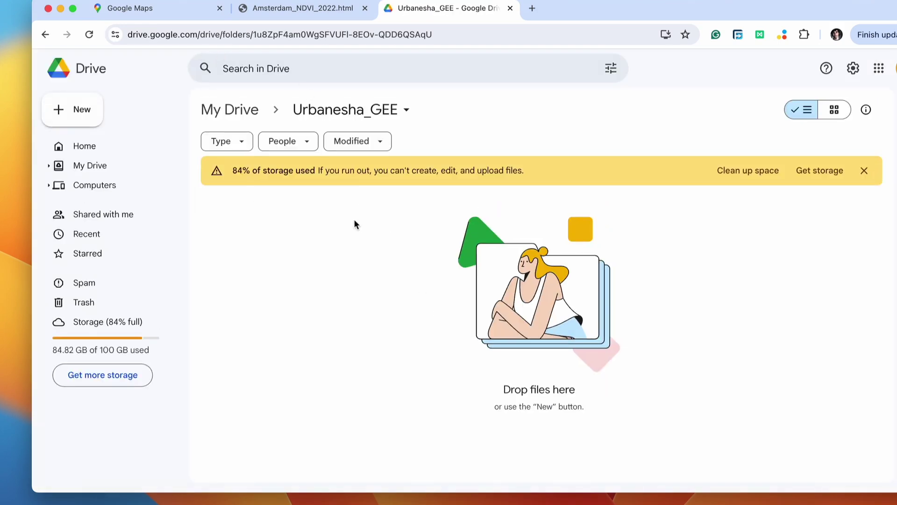
click(295, 226)
click(515, 264)
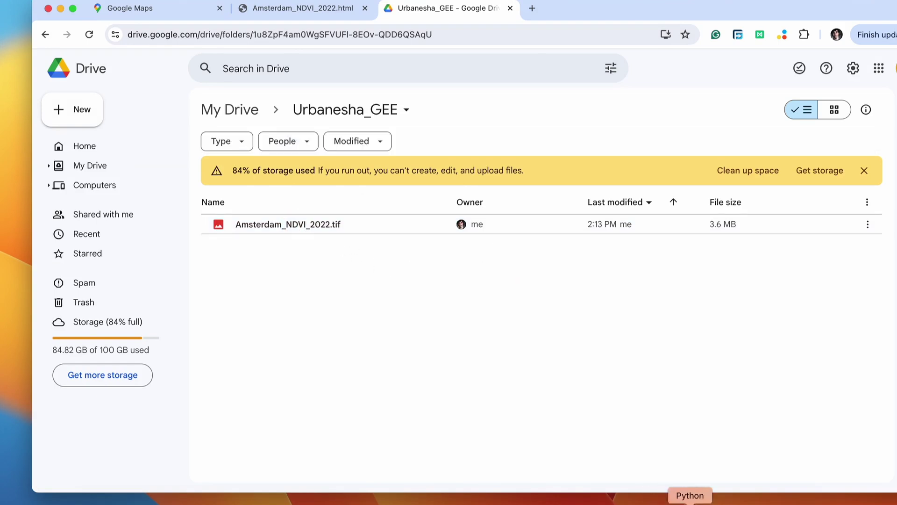
Step: Switch back to the ARSEUS chat and submit the request "change into NDWI"
click(688, 499)
click(464, 415)
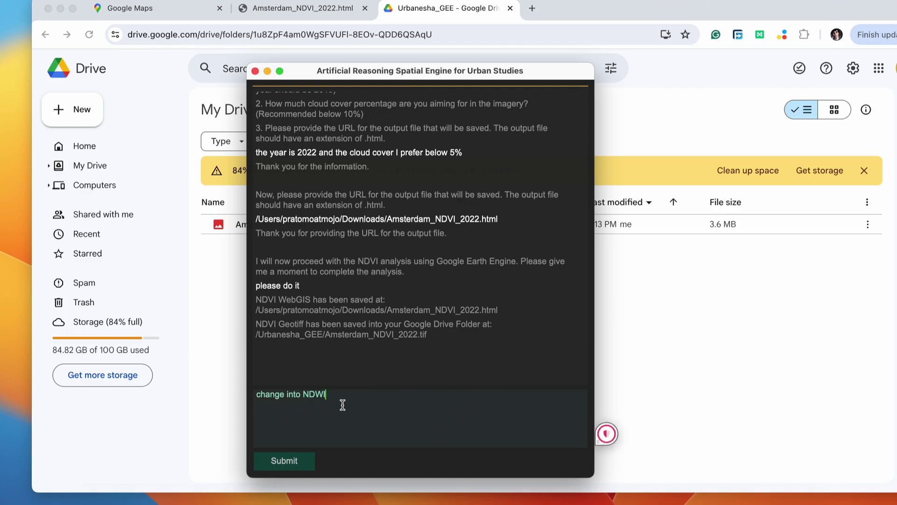
text(as)
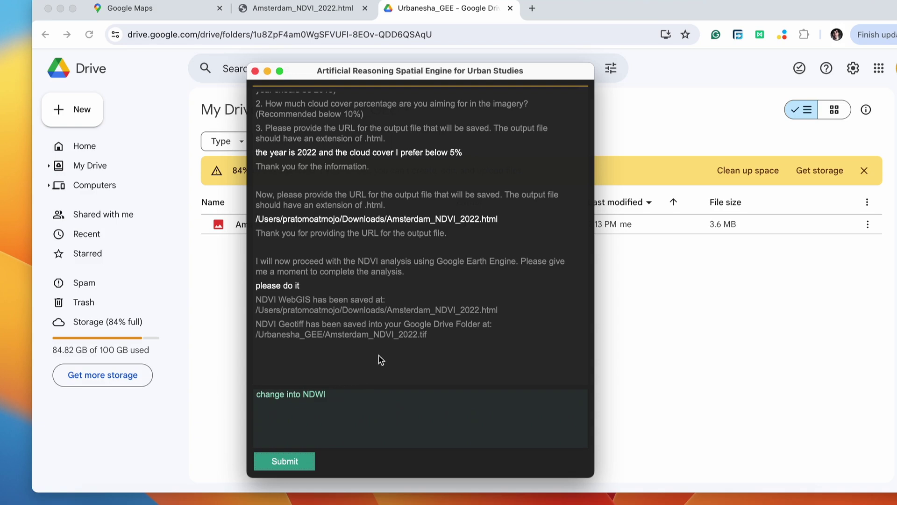
key(Return)
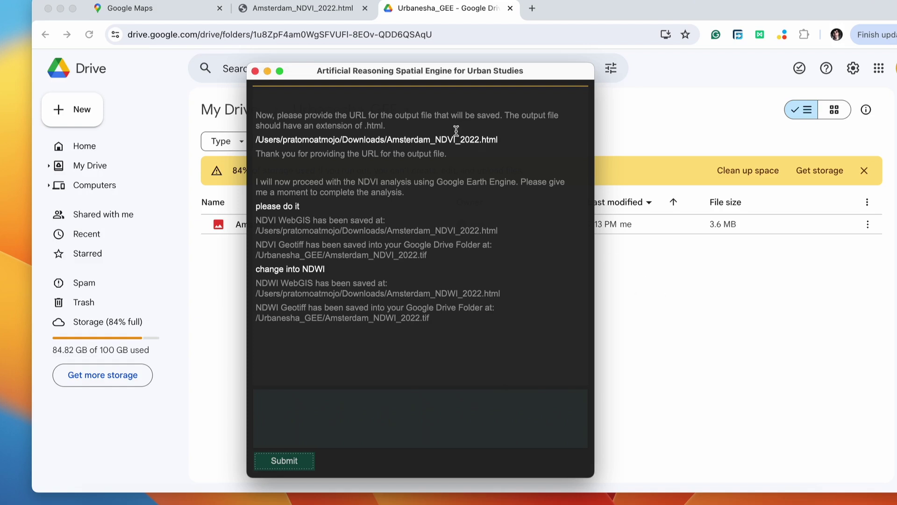
Step: Move the chat window aside, reload the Urbanesha_GEE folder in Google Drive and check for Amsterdam_NDWI_2022.tif
drag(430, 80, 671, 86)
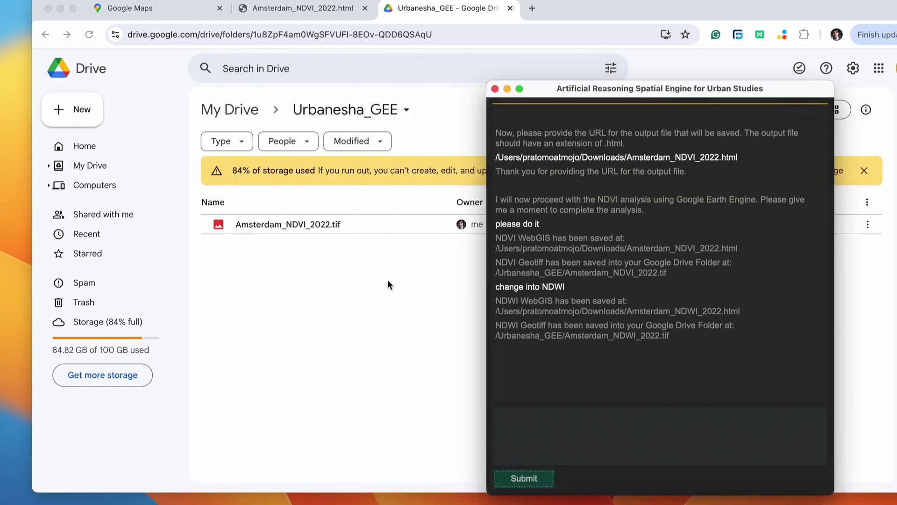
click(380, 294)
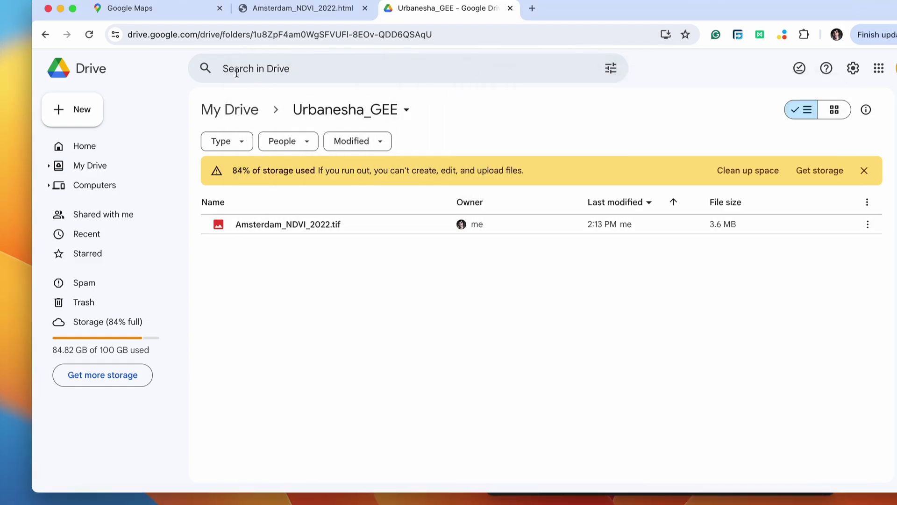
click(90, 35)
click(89, 34)
click(89, 35)
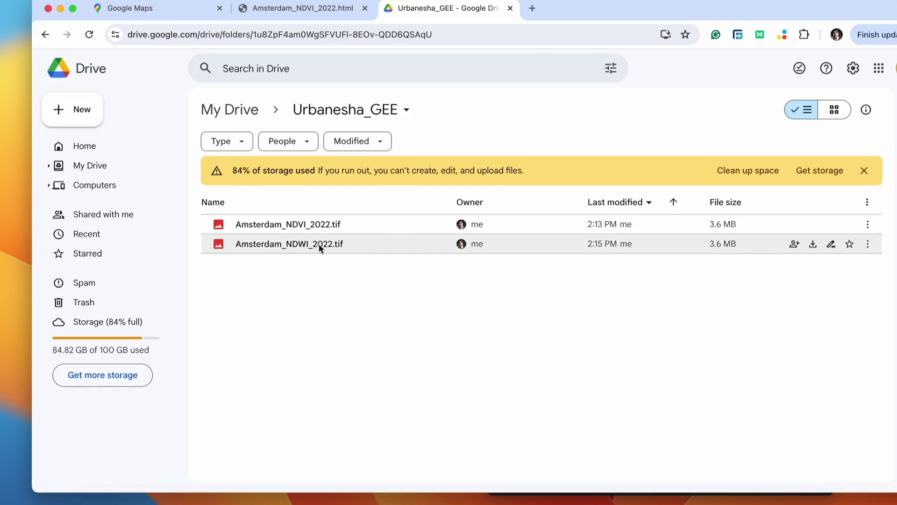
click(305, 246)
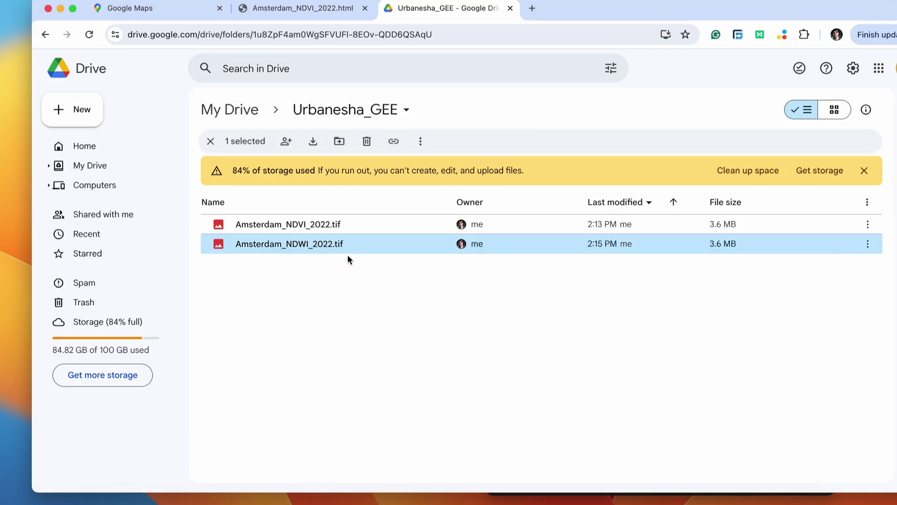
click(336, 270)
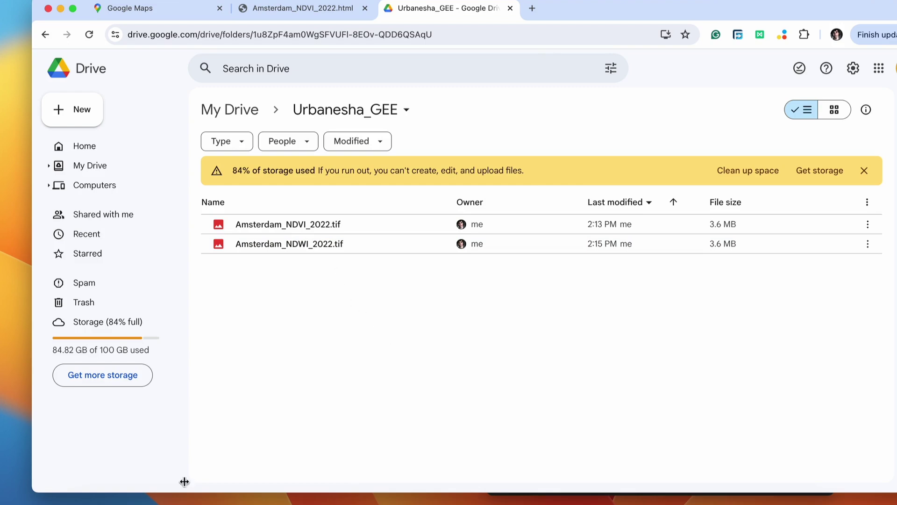
Step: Switch to Finder, open Amsterdam_NDWI_2022.html from the Downloads folder and inspect the NDWI layer over Amsterdam
click(87, 502)
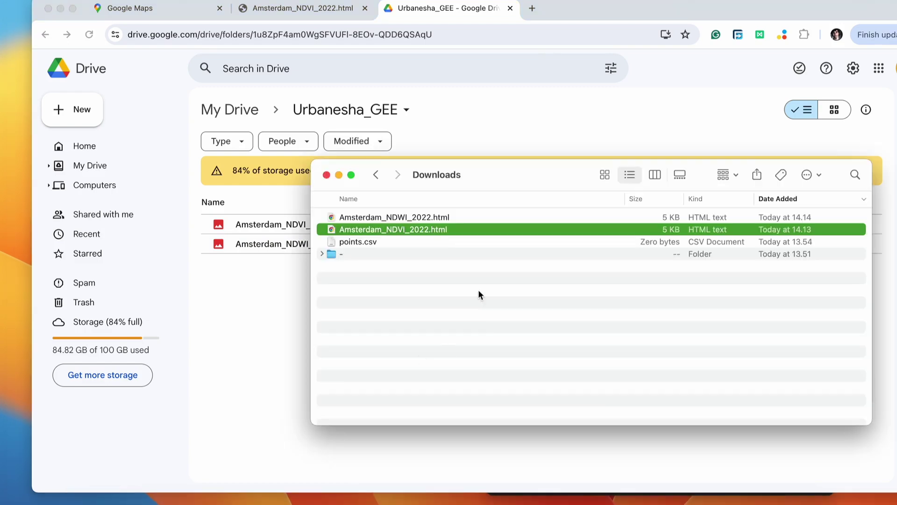
click(427, 217)
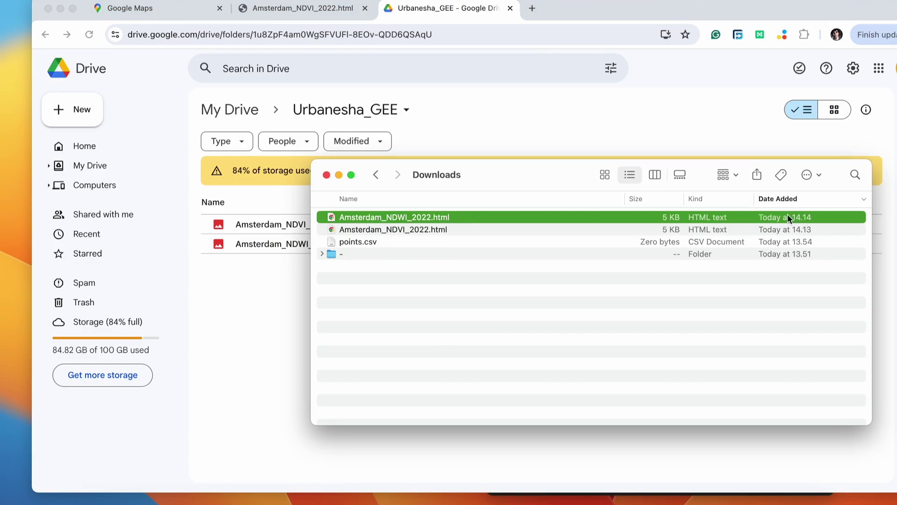
double_click(425, 218)
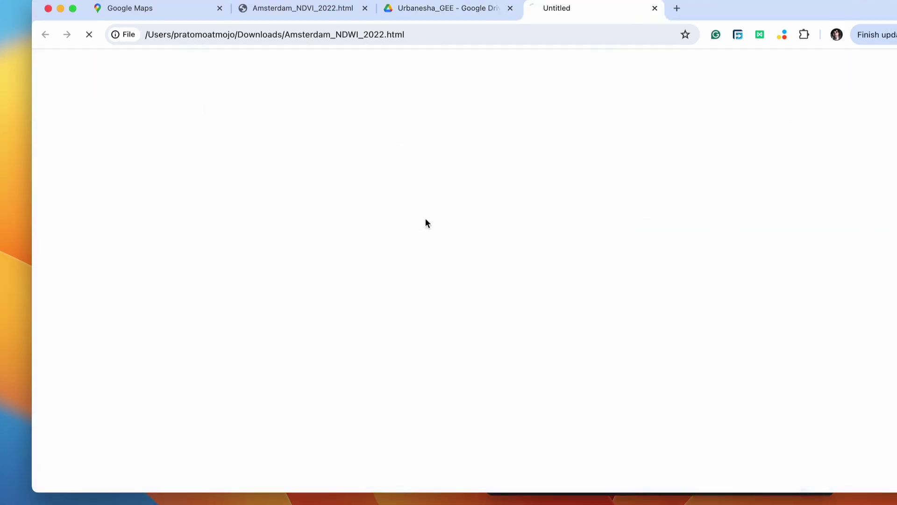
scroll(464, 233, down, 2)
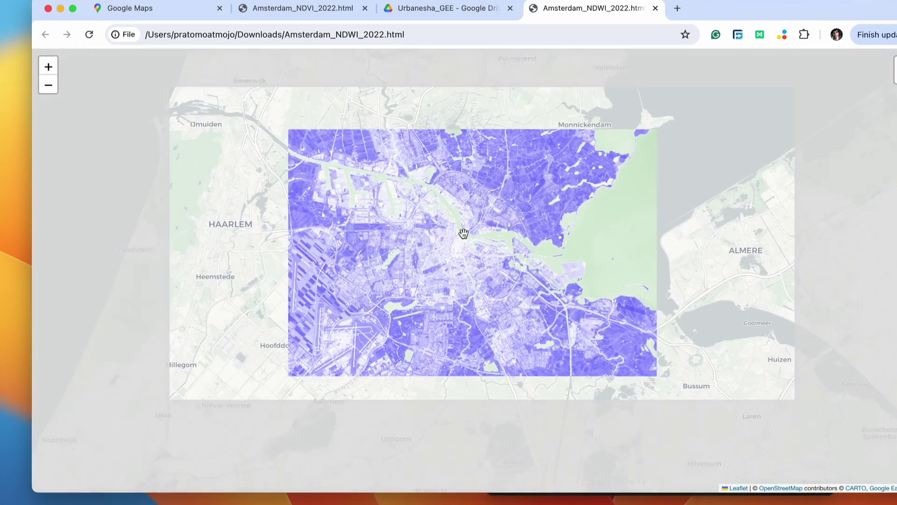
scroll(464, 233, up, 2)
scroll(463, 234, down, 2)
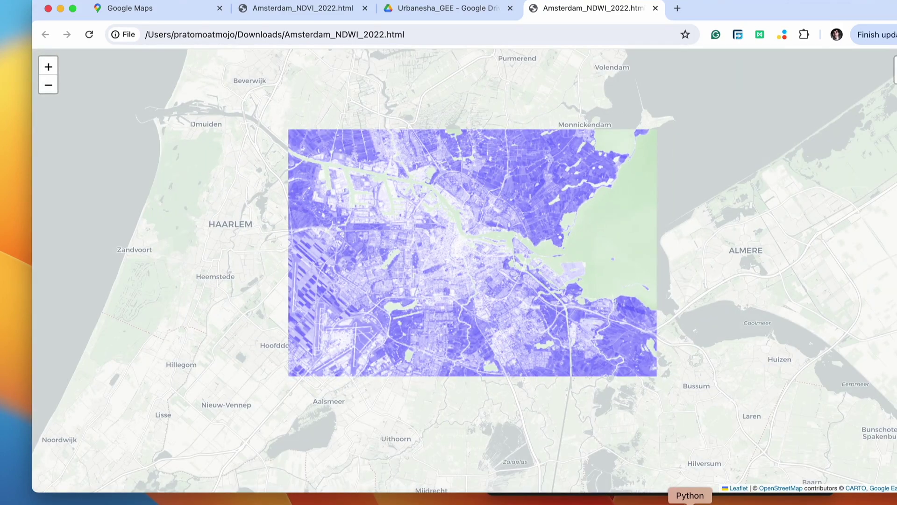
Step: Switch back to the ARSEUS chat and submit the request "change into NDBI as result"
click(690, 503)
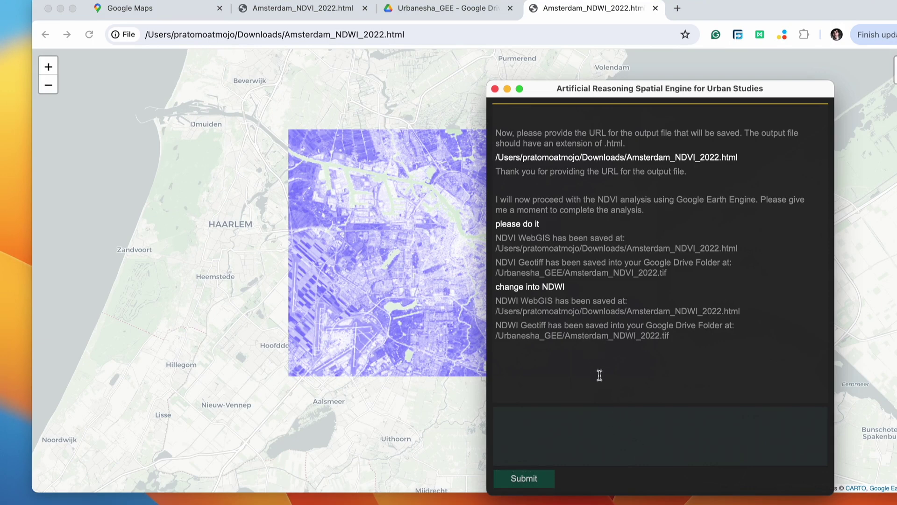
click(598, 445)
text(change into NDBI as)
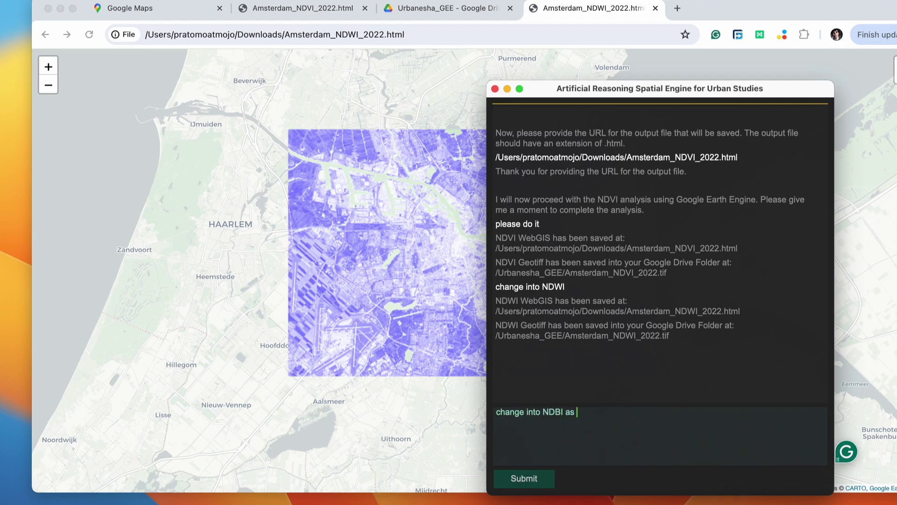
key(BackSpace)
key(BackSpace)
text(lt)
click(546, 476)
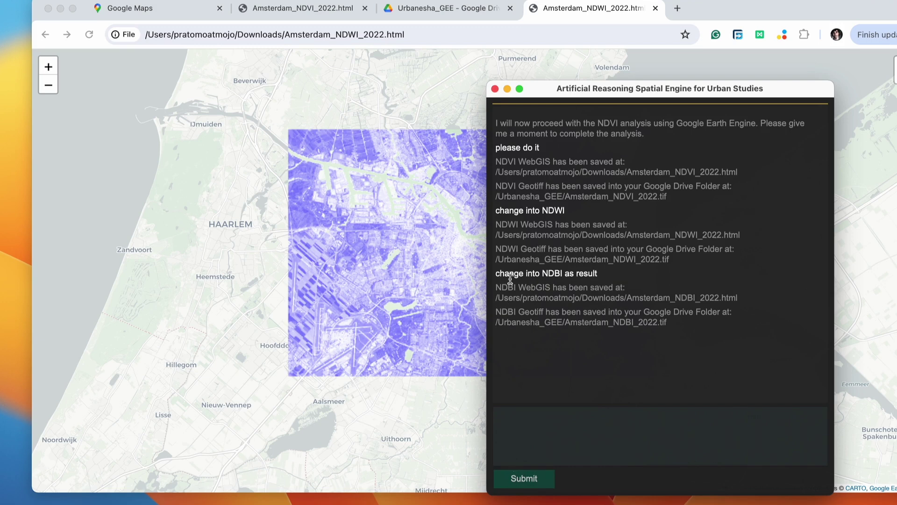
Step: Review the NDBI output paths in the chat reply and check the reloaded Urbanesha_GEE folder in Google Drive for Amsterdam_NDBI_2022.tif
drag(497, 287, 626, 287)
drag(496, 312, 673, 321)
double_click(686, 298)
click(635, 298)
drag(574, 298, 544, 322)
click(539, 327)
click(447, 9)
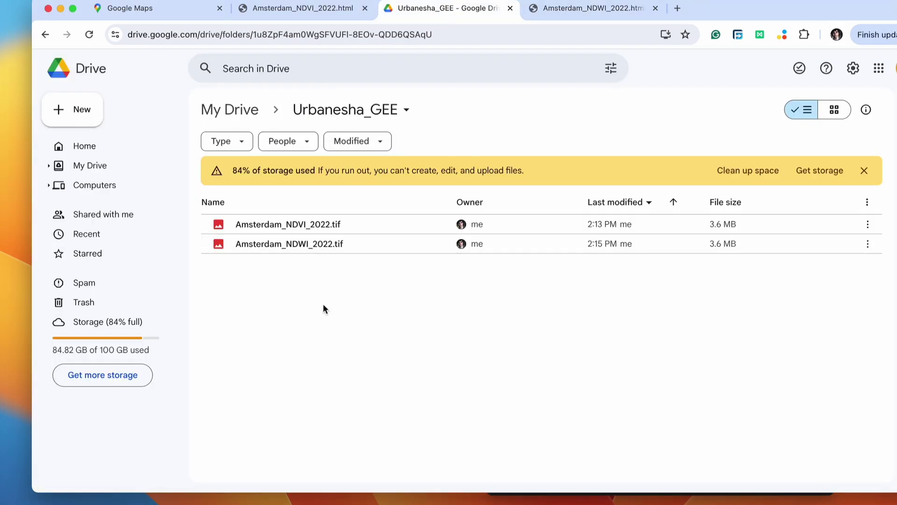
click(88, 34)
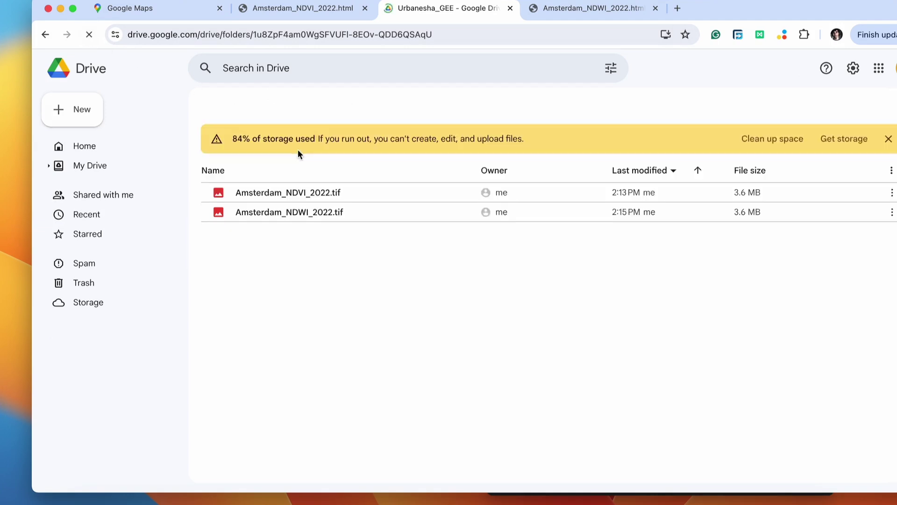
Step: Switch to Finder, open Amsterdam_NDBI_2022.html from the Downloads folder and inspect the NDBI layer over Amsterdam
click(84, 503)
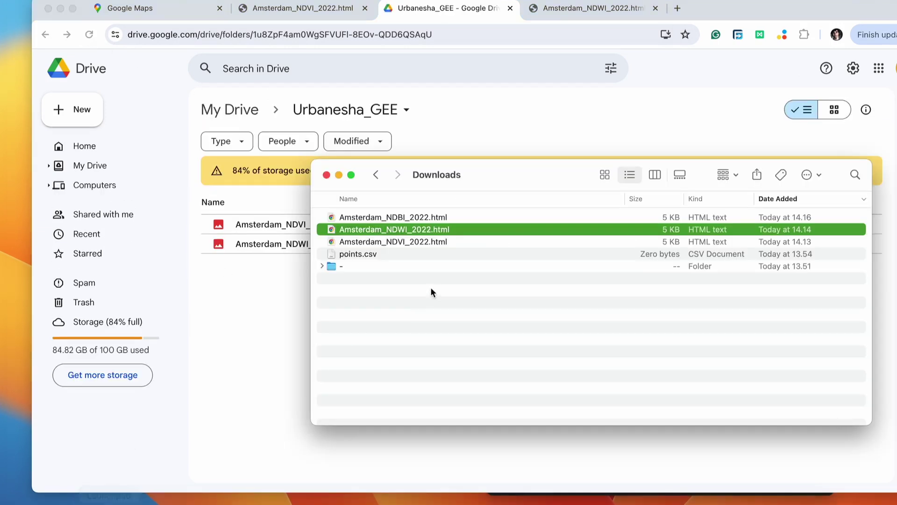
click(417, 215)
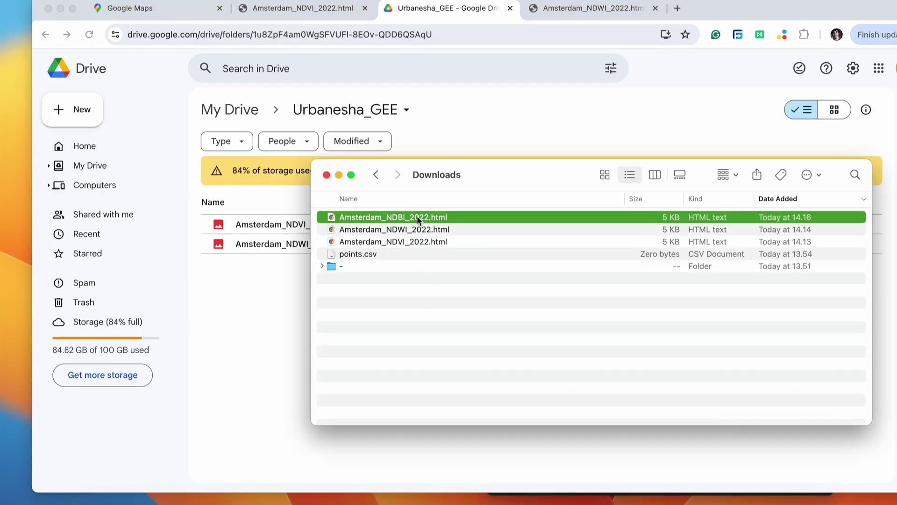
double_click(417, 217)
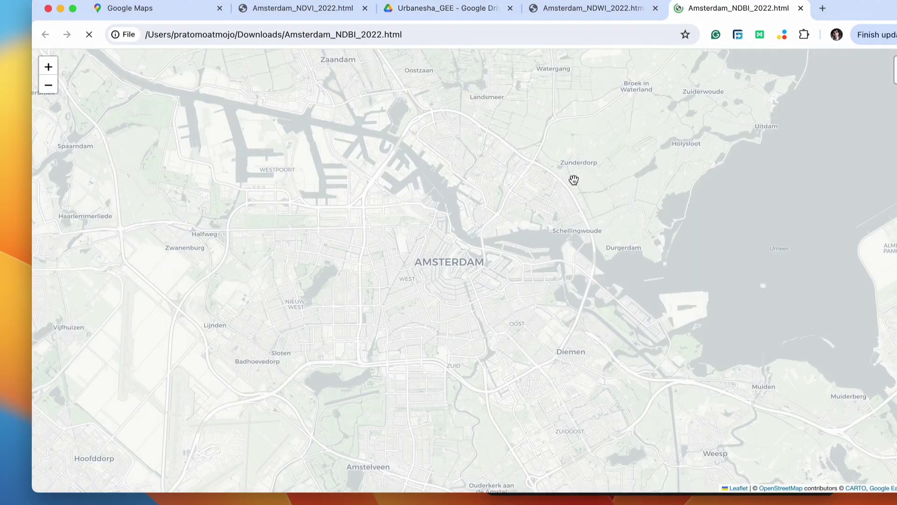
scroll(541, 180, down, 5)
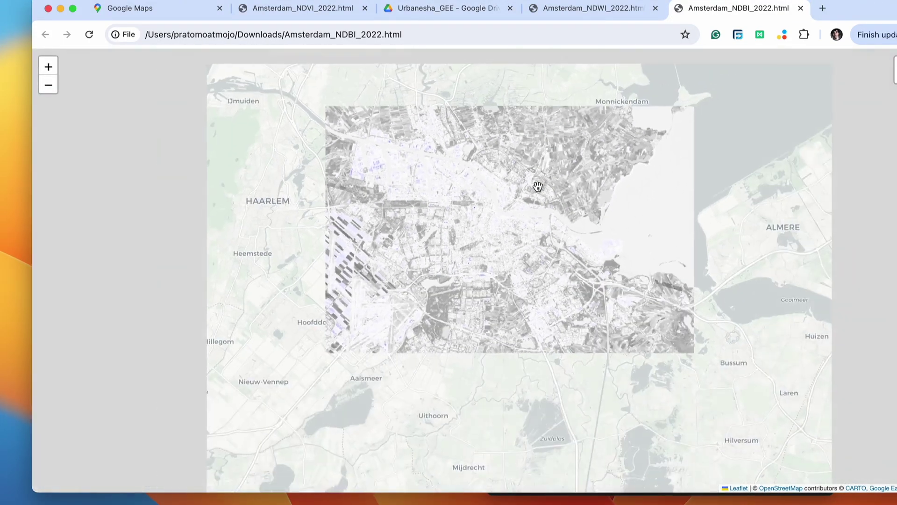
scroll(512, 202, up, 3)
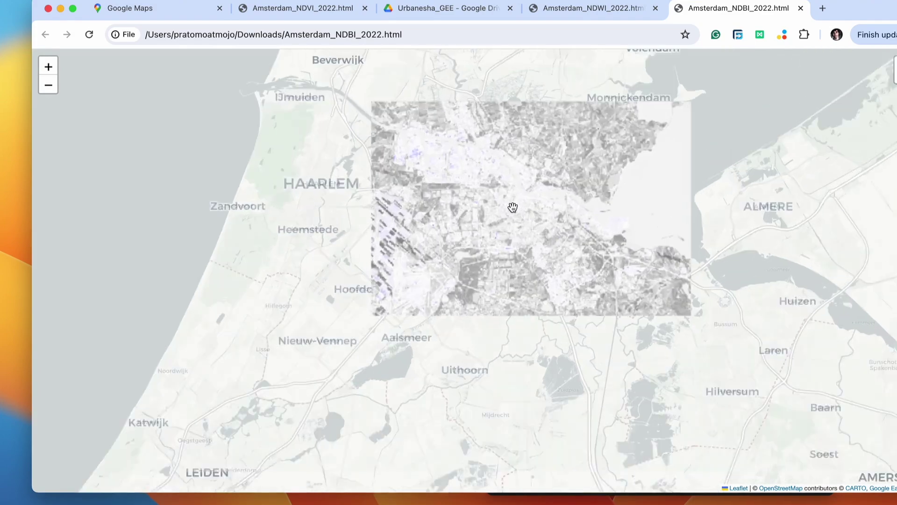
Step: Revisit the NDWI and NDVI web maps and reload the Urbanesha_GEE folder in Google Drive to look for the NDBI GeoTIFF
click(582, 12)
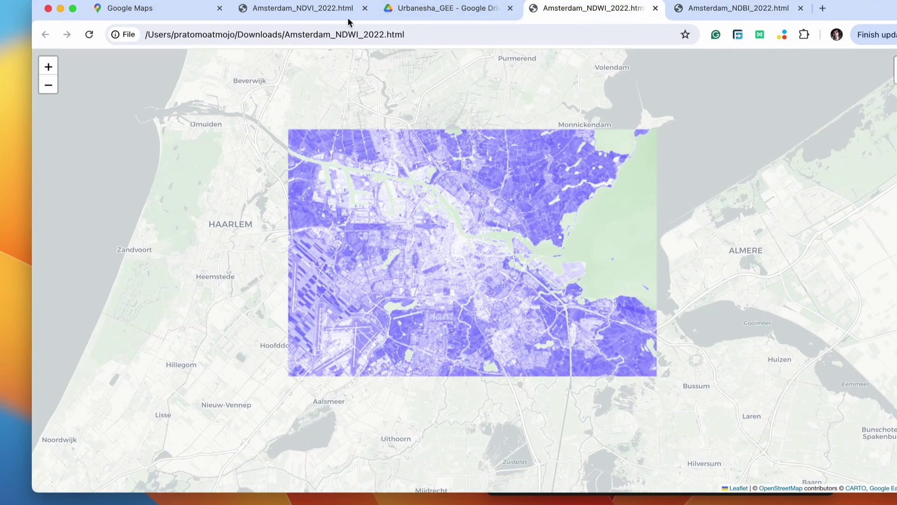
click(329, 15)
click(444, 12)
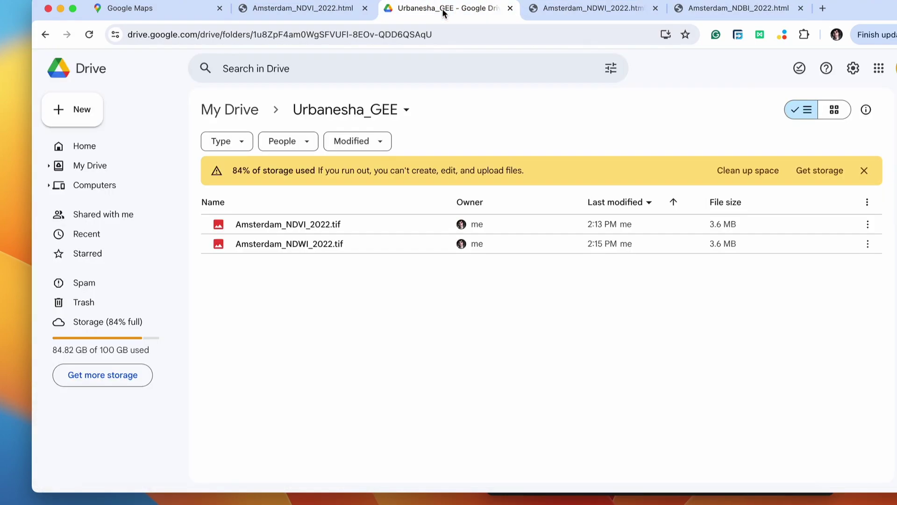
click(91, 35)
click(89, 35)
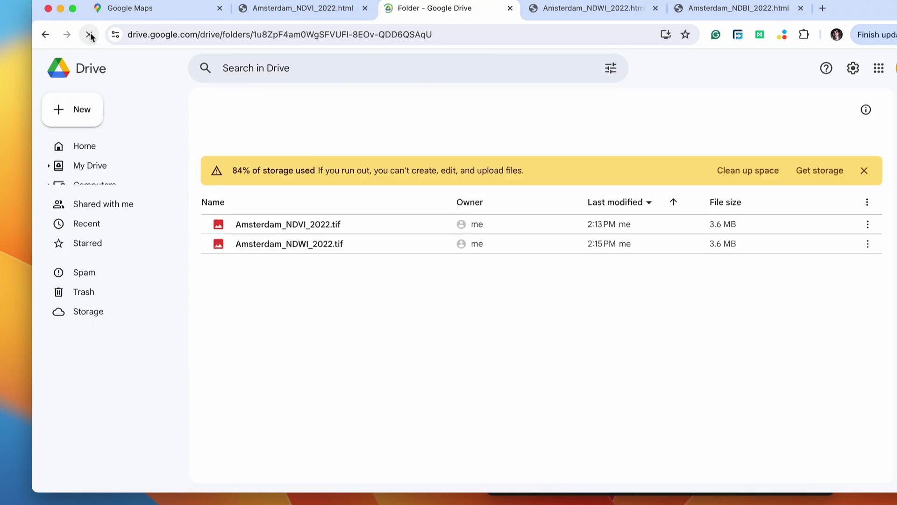
Step: Download Amsterdam_NDVI_2022.tif, Amsterdam_NDWI_2022.tif and Amsterdam_NDBI_2022.tif from the Urbanesha_GEE folder
mouse_move(795, 226)
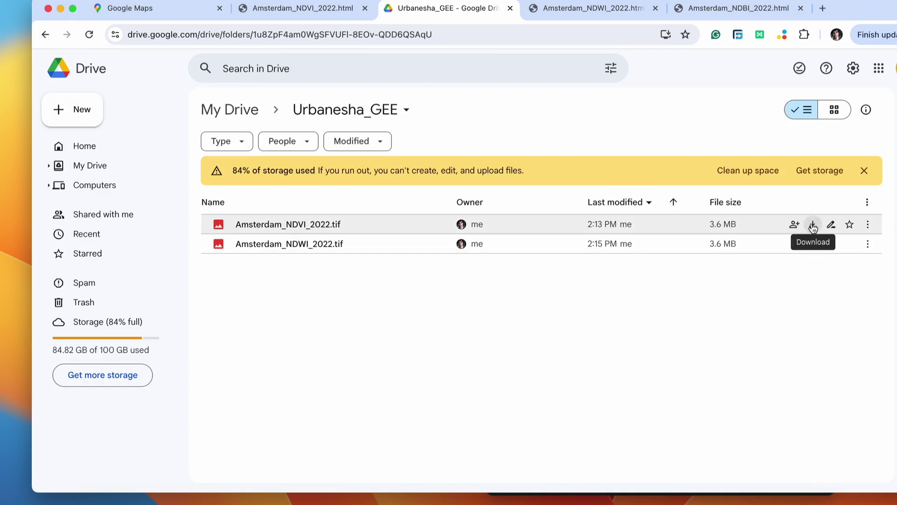
click(813, 226)
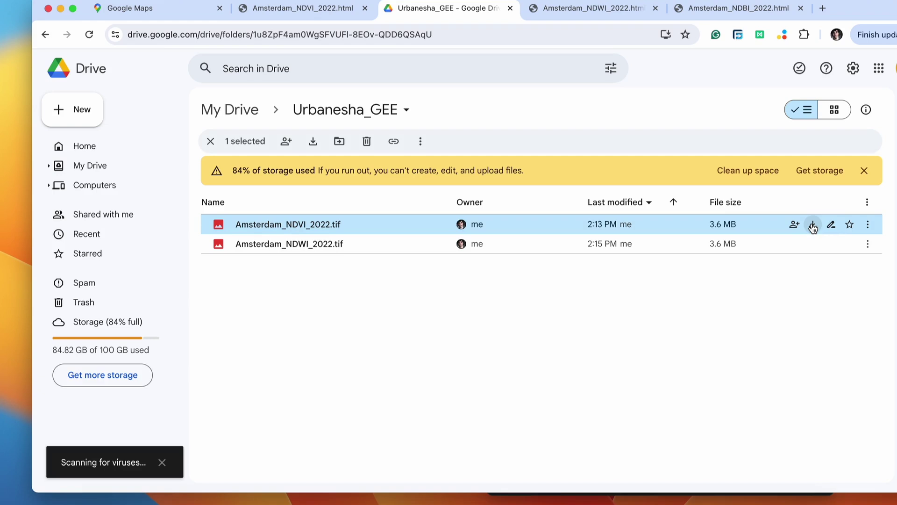
mouse_move(813, 245)
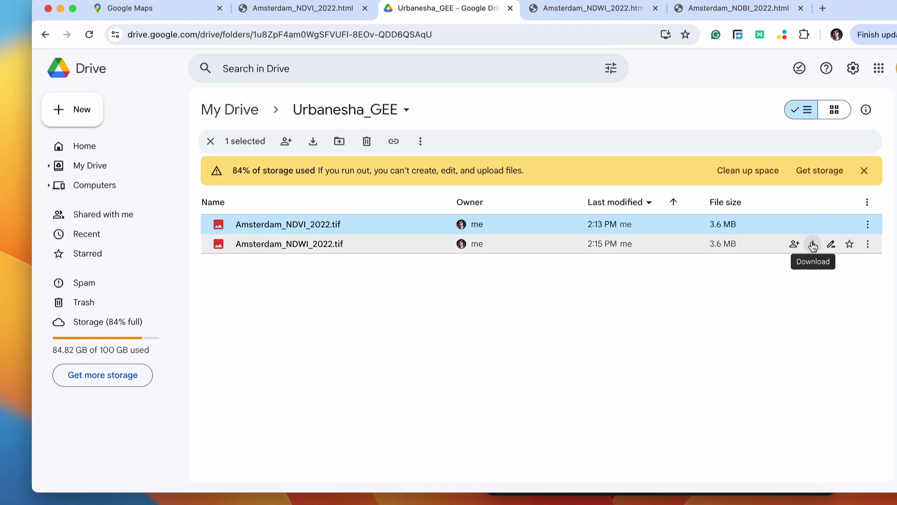
click(758, 297)
mouse_move(777, 265)
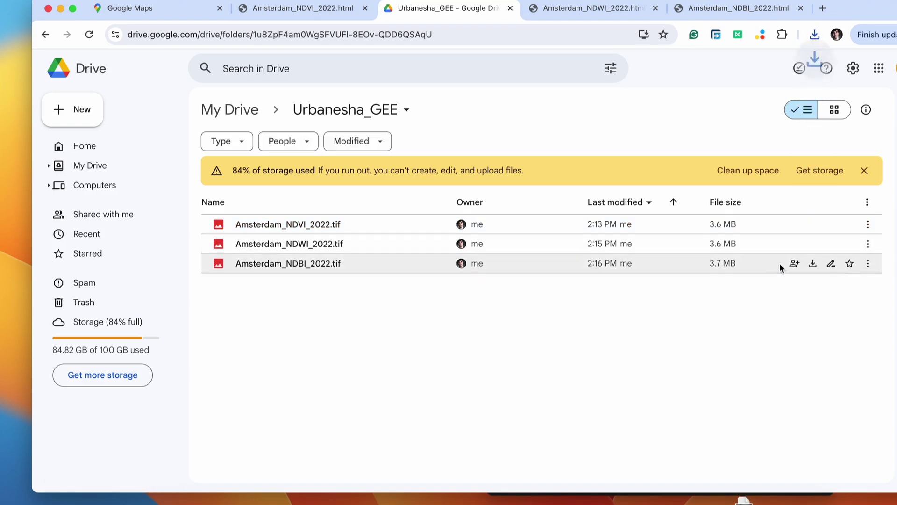
click(813, 268)
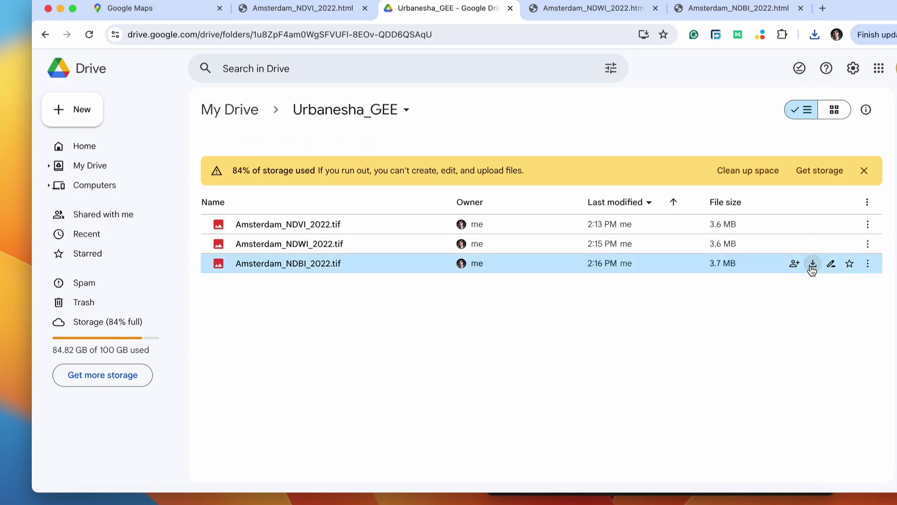
click(752, 305)
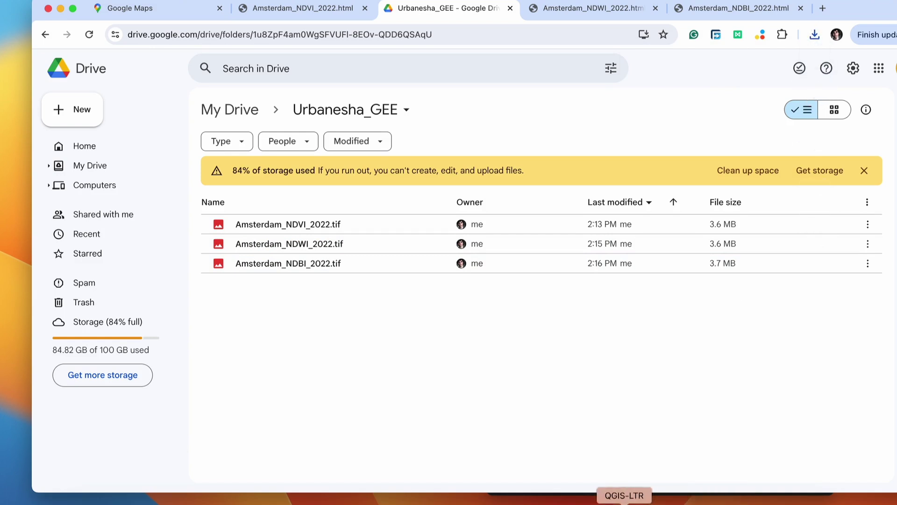
Step: Switch to QGIS and add the NDBI, NDWI and NDVI 2022 GeoTIFFs from the Finder Downloads folder as layers above OpenStreetMap
click(624, 502)
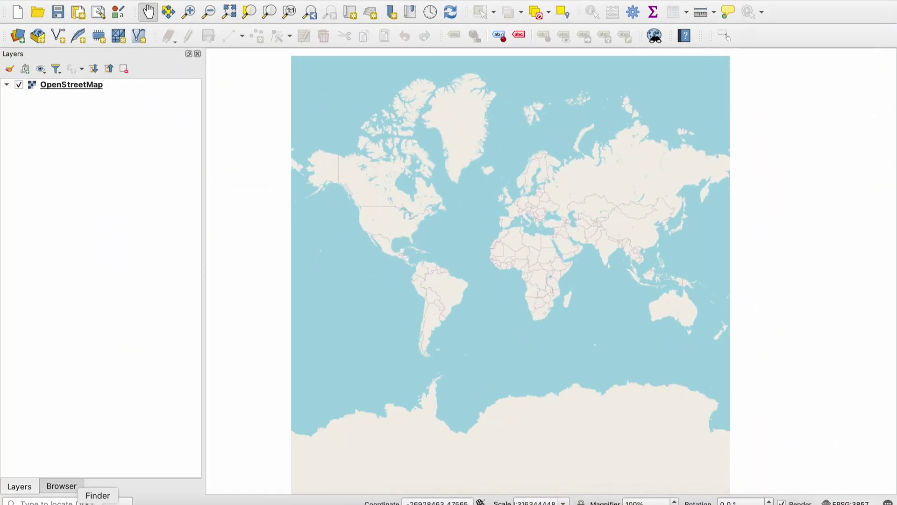
click(98, 503)
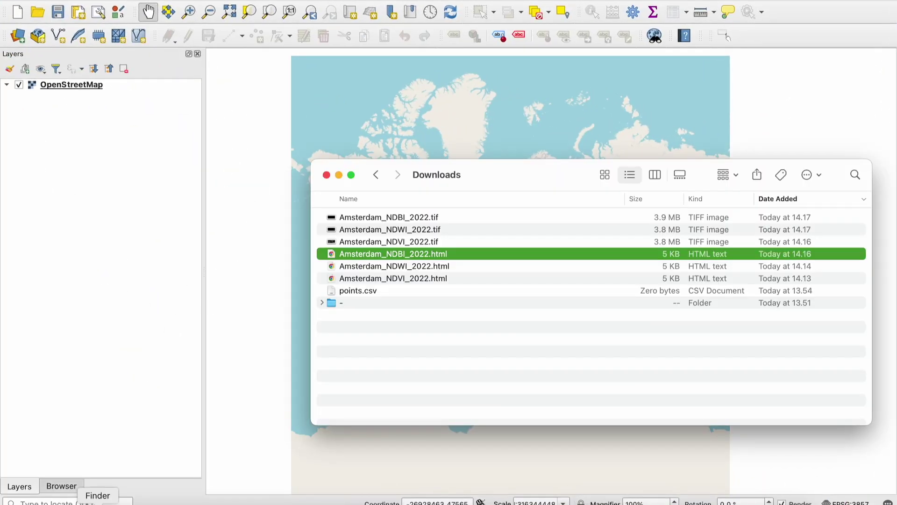
click(381, 218)
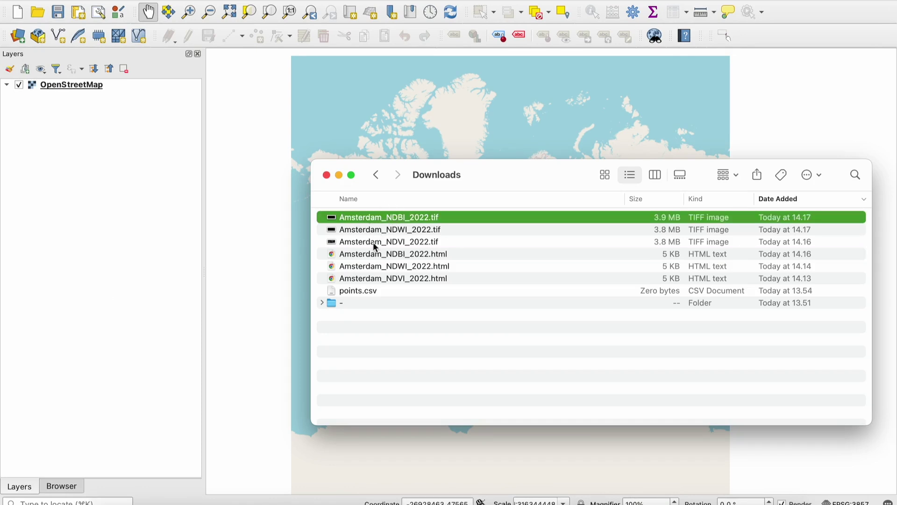
shift+click(374, 242)
drag(374, 243, 106, 224)
click(107, 224)
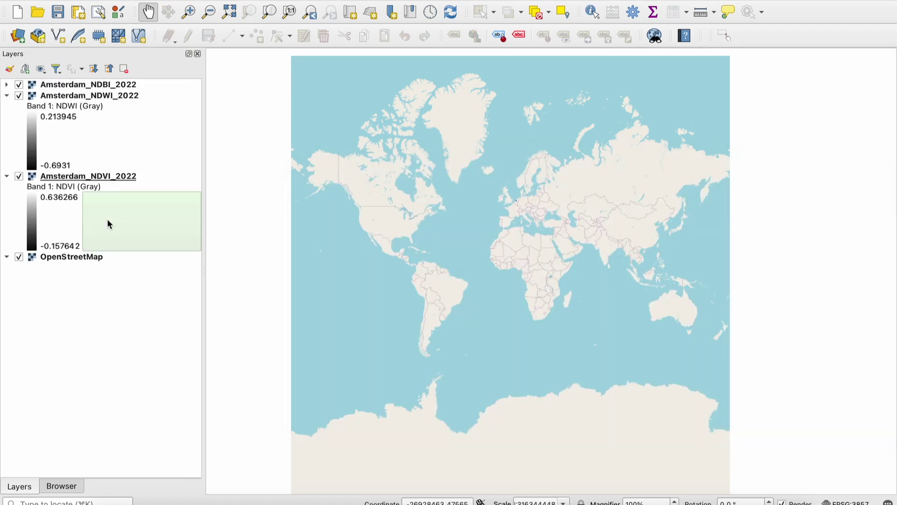
Step: Zoom the map to the extent of the Amsterdam_NDWI_2022 layer with some surroundings in view
click(82, 94)
click(92, 258)
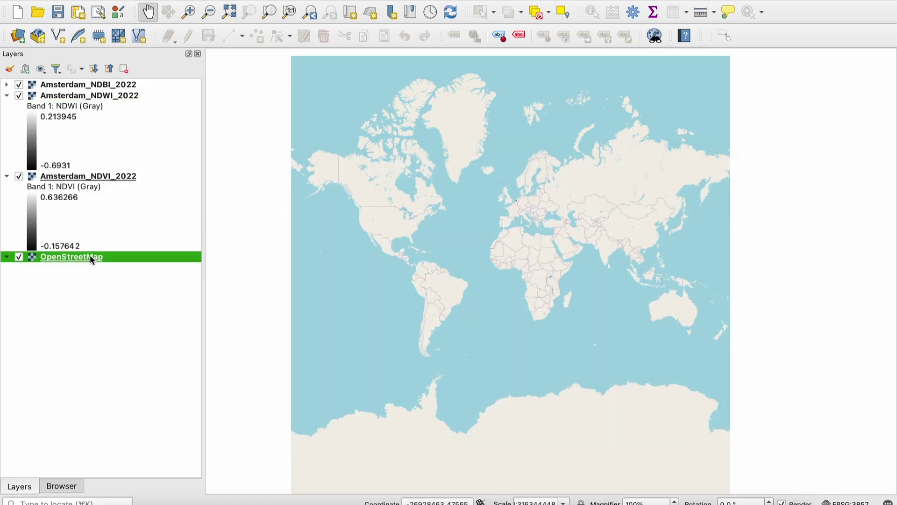
click(98, 97)
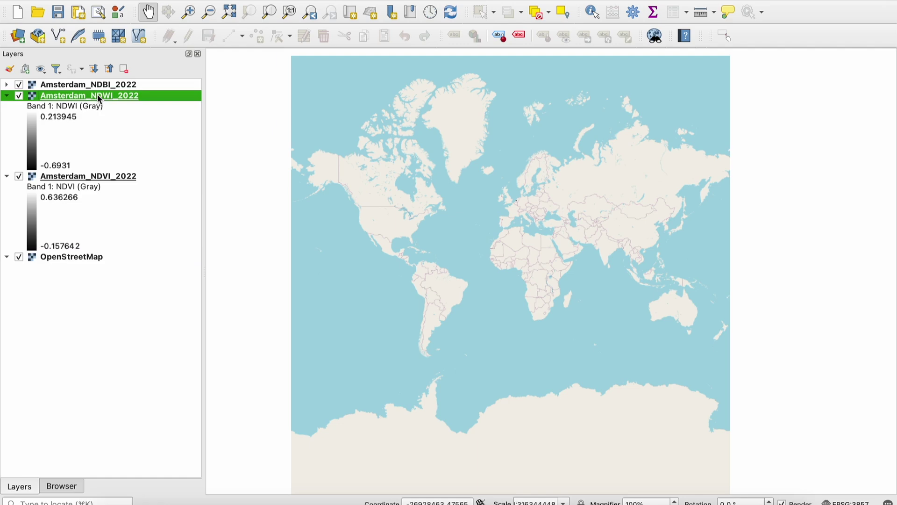
right_click(130, 97)
click(147, 96)
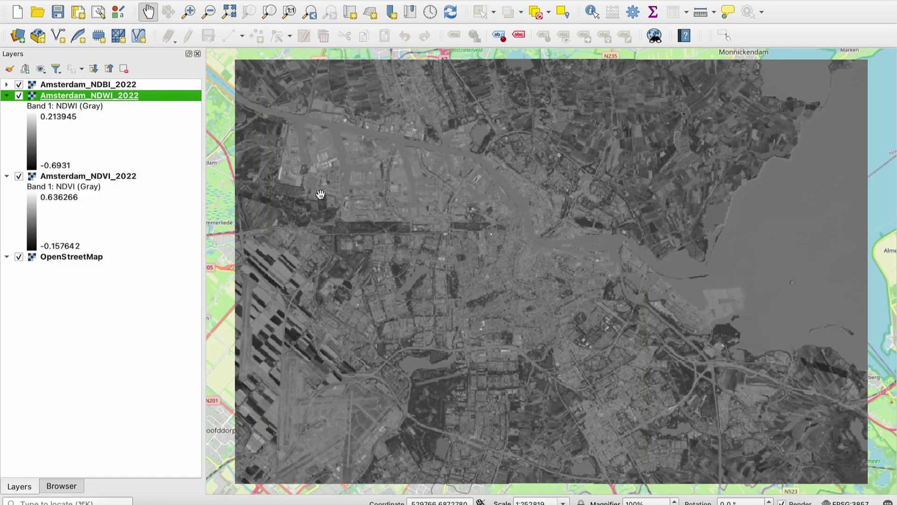
scroll(320, 194, down, 3)
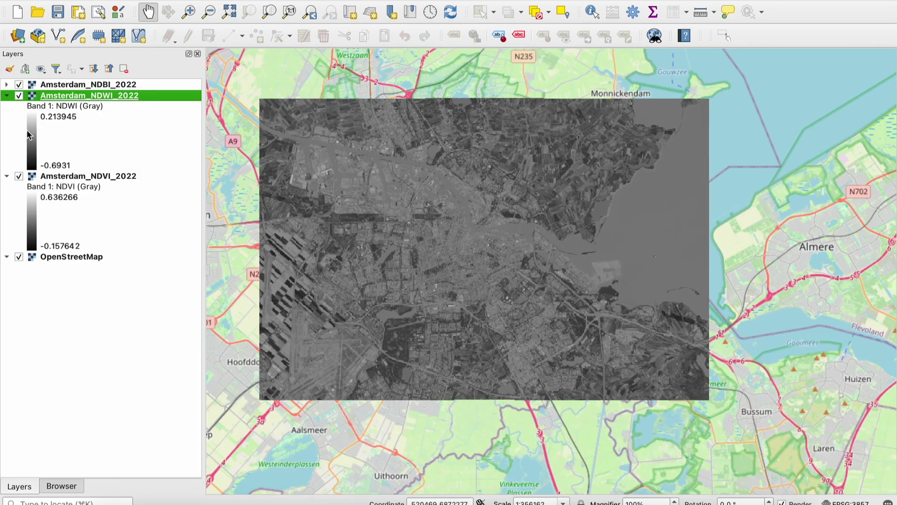
Step: Expand the Amsterdam_NDBI_2022 layer's legend and set its symbology to singleband pseudocolor with the default color ramp
click(7, 85)
click(62, 86)
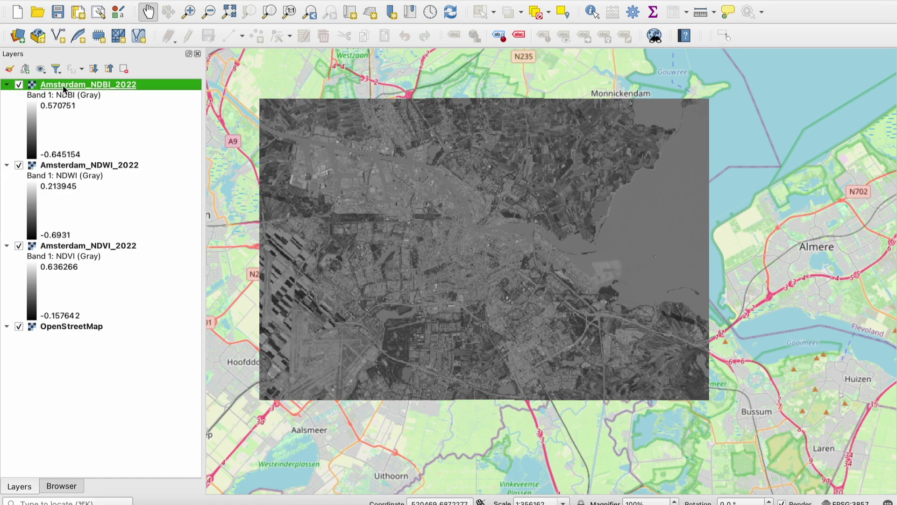
double_click(63, 85)
click(374, 74)
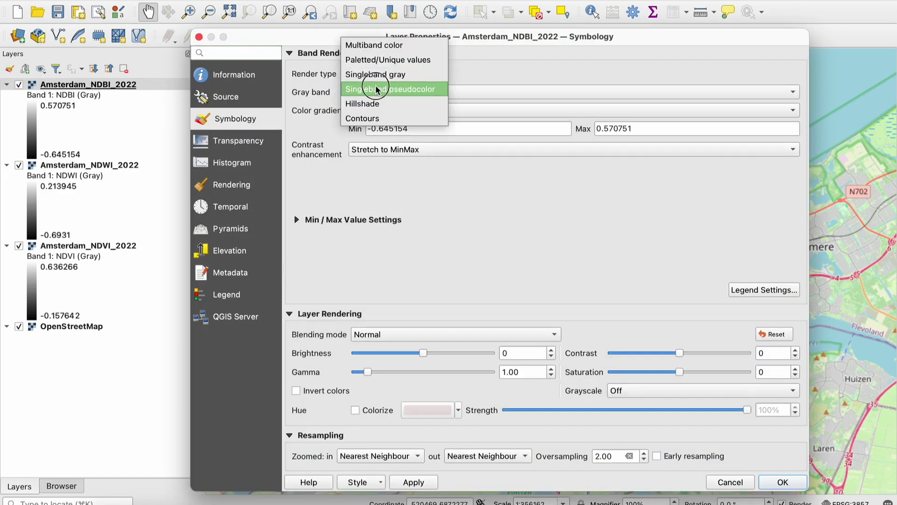
click(378, 89)
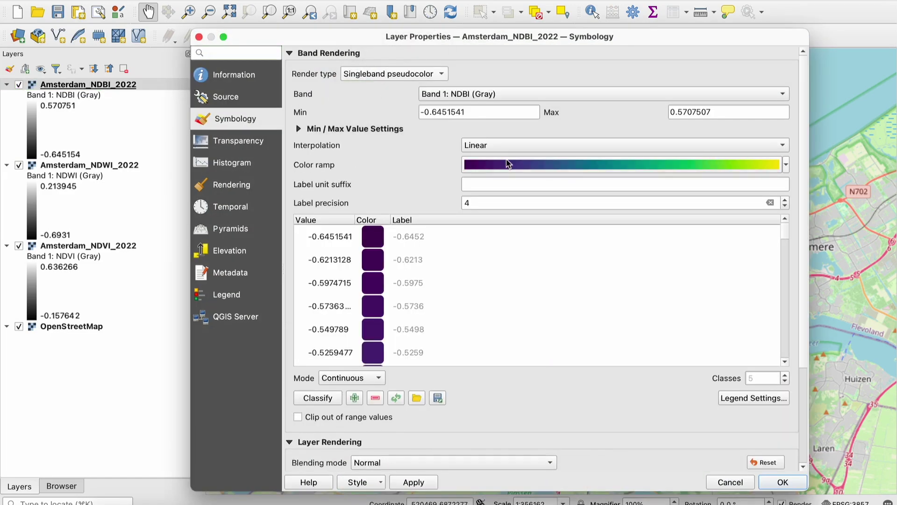
click(772, 481)
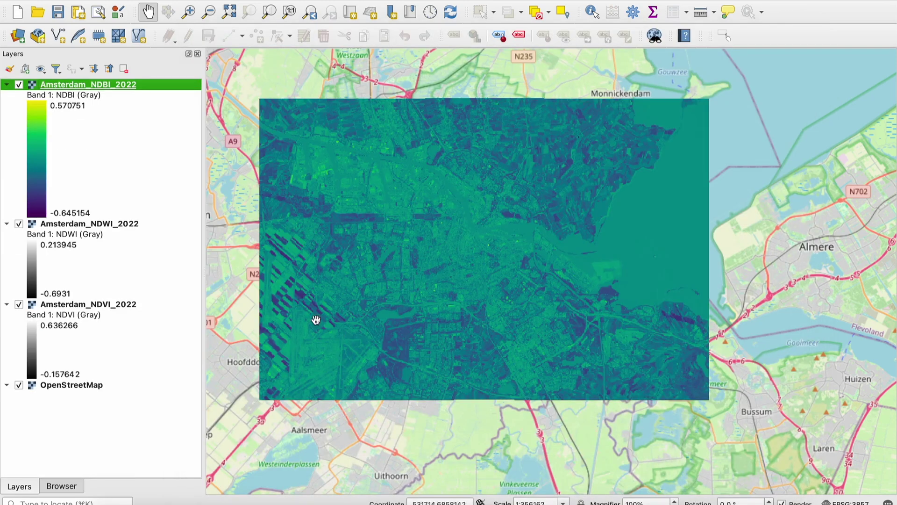
Step: Style the Amsterdam_NDWI_2022 layer as singleband pseudocolor with the Spectral color ramp, and hide the Amsterdam_NDBI_2022 layer
click(109, 223)
double_click(108, 223)
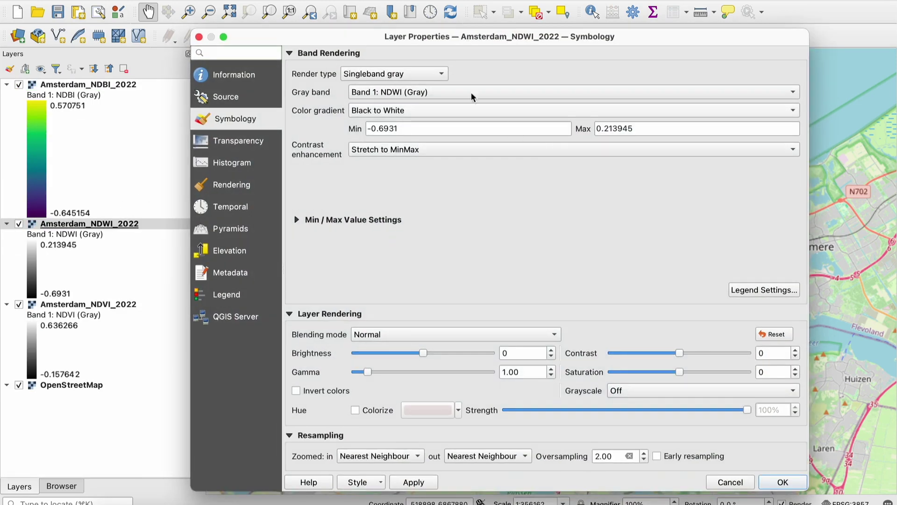
click(435, 73)
click(433, 89)
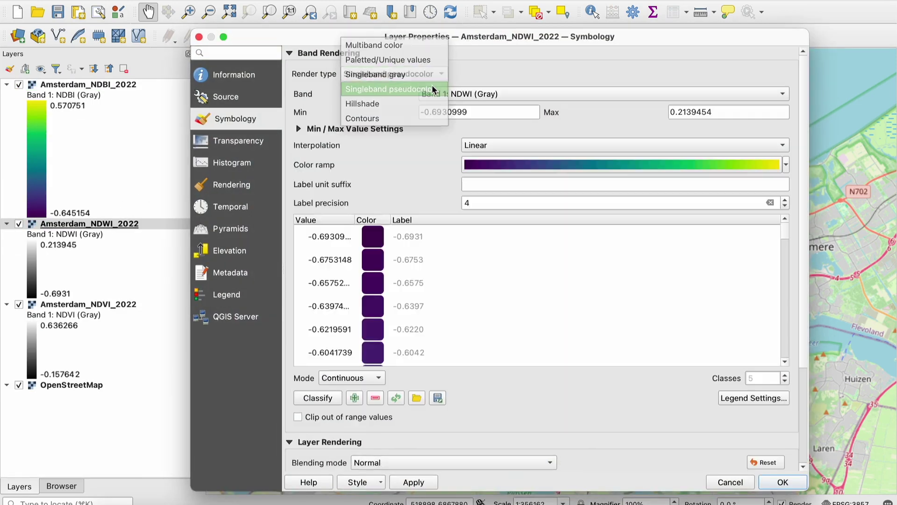
click(784, 167)
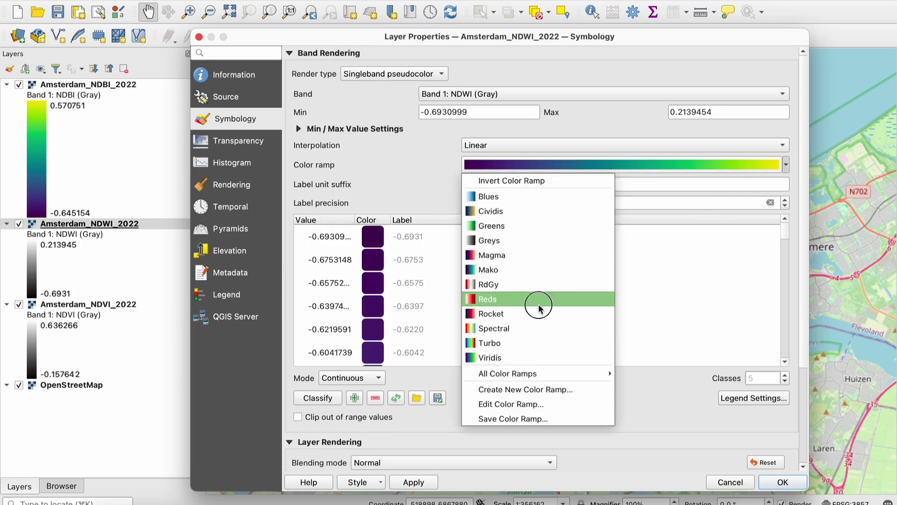
click(541, 328)
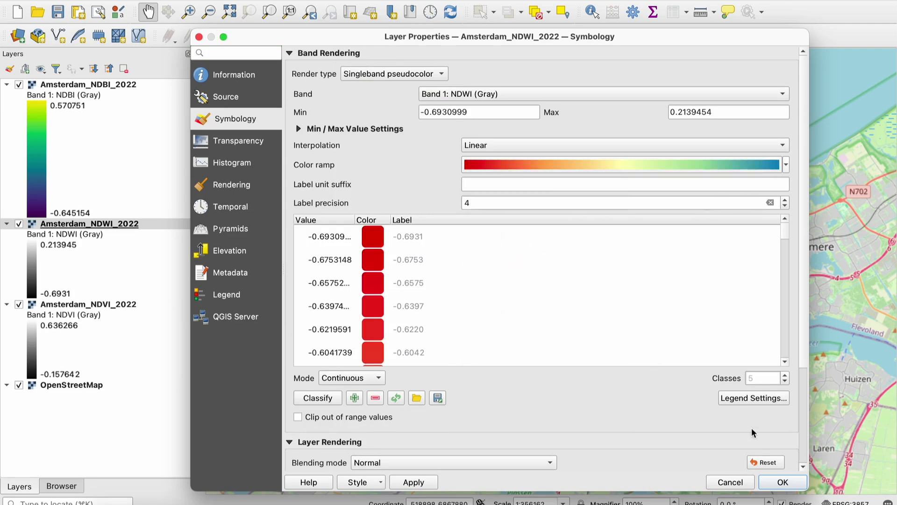
click(782, 483)
click(19, 85)
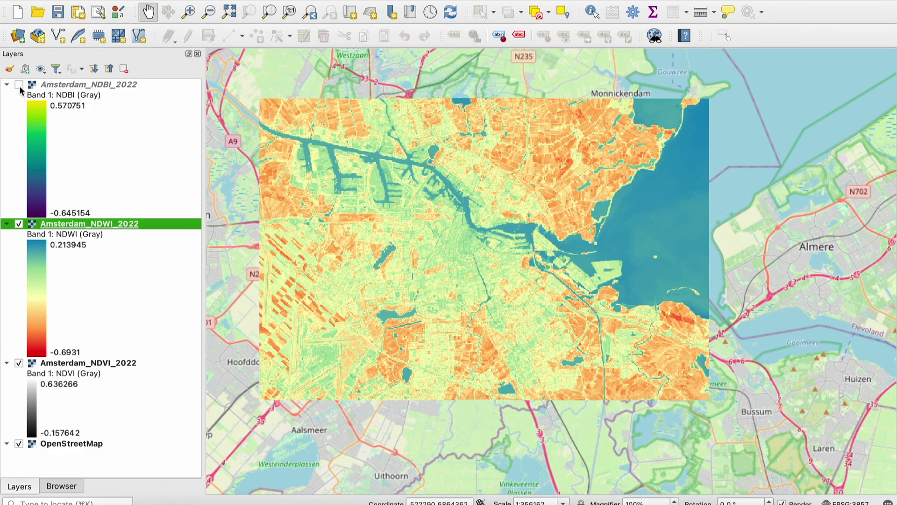
Step: Examine the styled NDWI raster up close along Amsterdam's central waterways and eastern shoreline, and return to the full raster extent
scroll(408, 300, up, 3)
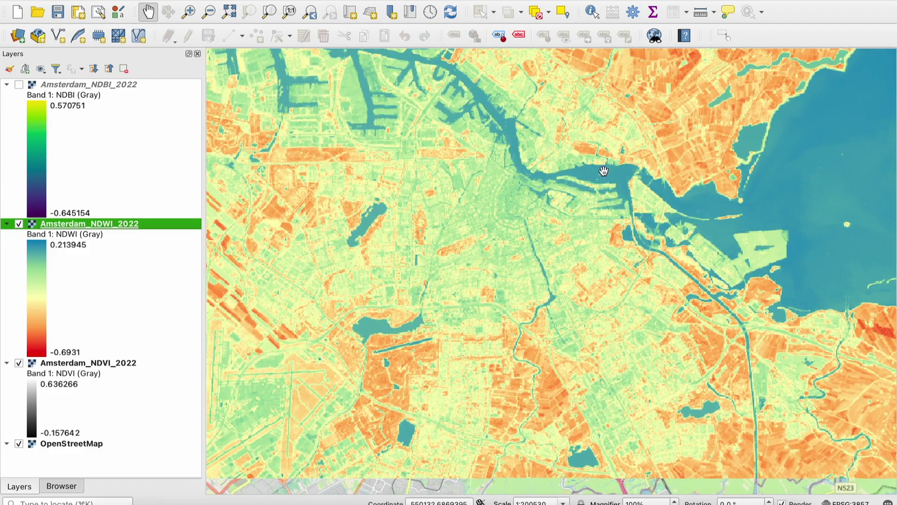
drag(604, 171, 460, 260)
scroll(460, 260, up, 5)
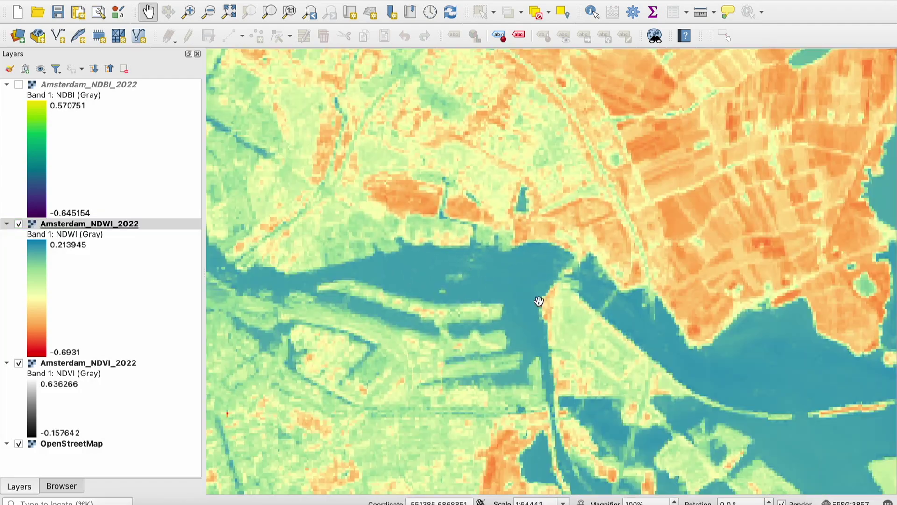
drag(539, 301, 320, 231)
scroll(367, 256, down, 2)
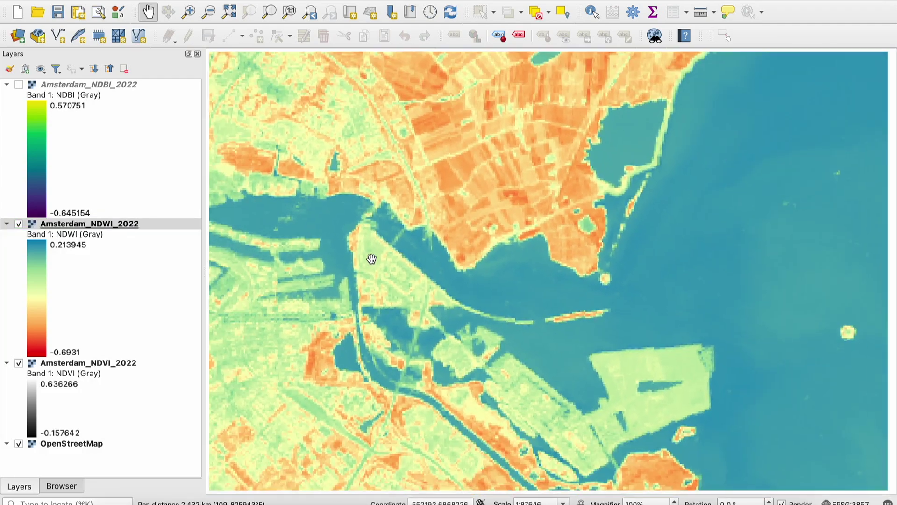
scroll(372, 259, down, 5)
scroll(372, 259, up, 2)
drag(372, 258, 499, 281)
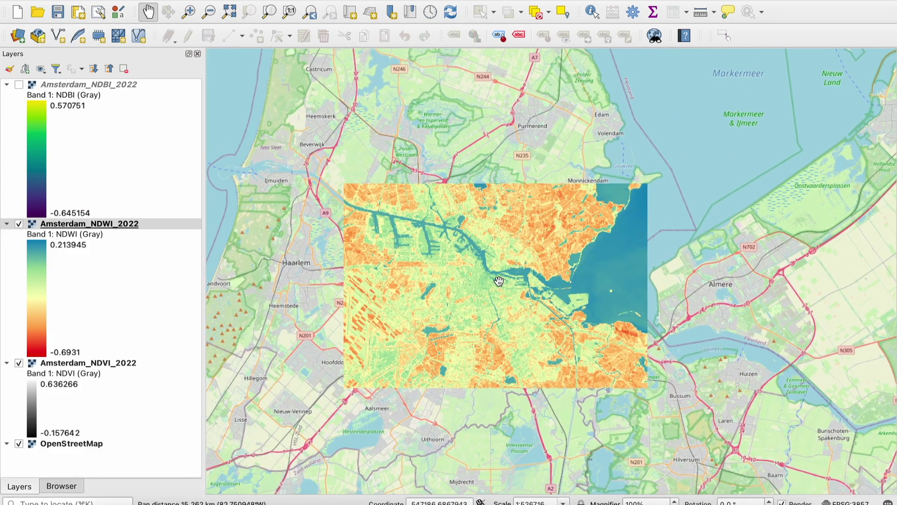
scroll(500, 280, up, 2)
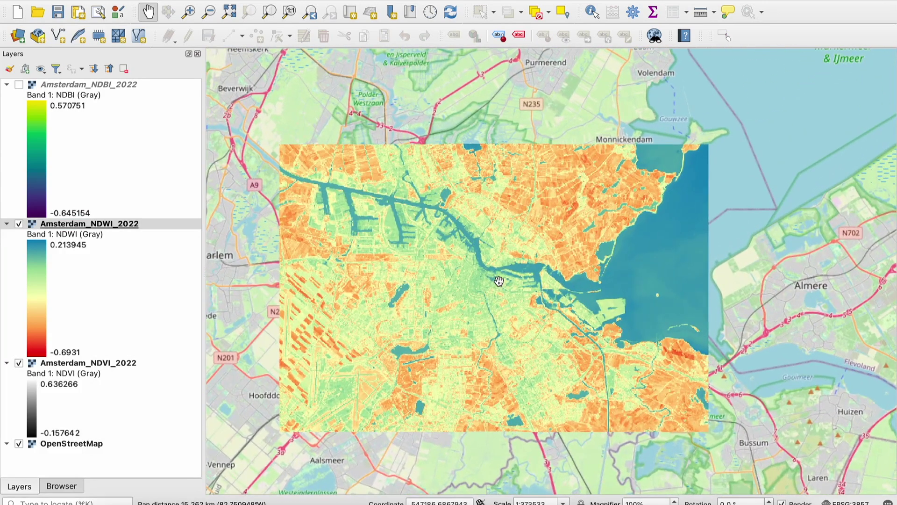
Step: Hide the Amsterdam_NDWI_2022 layer and style the Amsterdam_NDVI_2022 layer as singleband pseudocolor with the Viridis color ramp
click(18, 225)
double_click(45, 363)
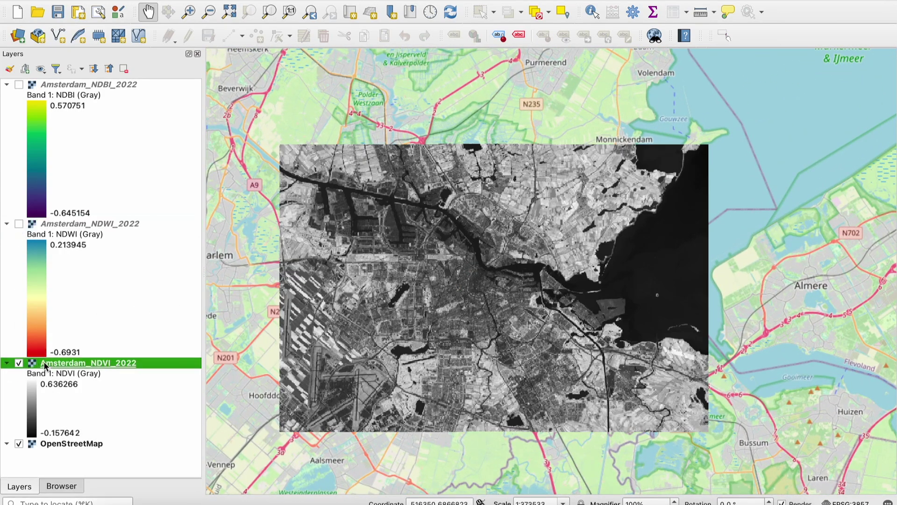
click(414, 75)
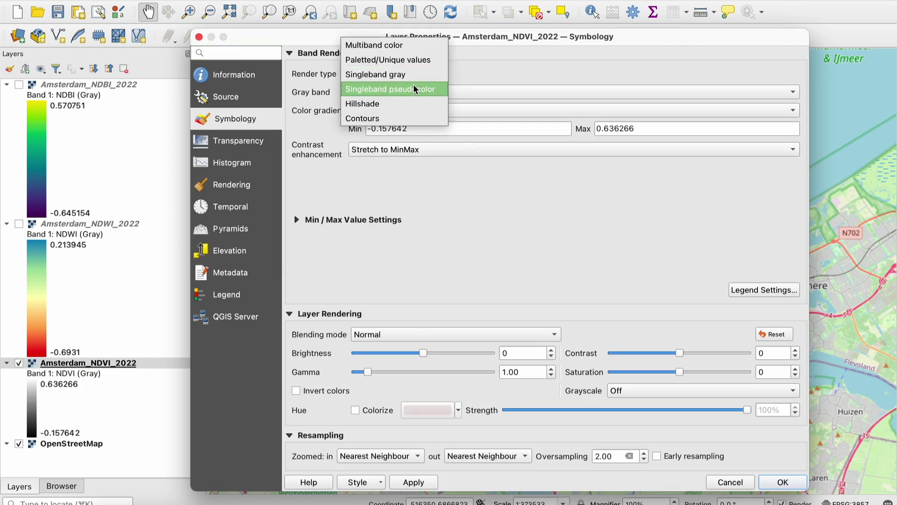
click(413, 84)
click(786, 165)
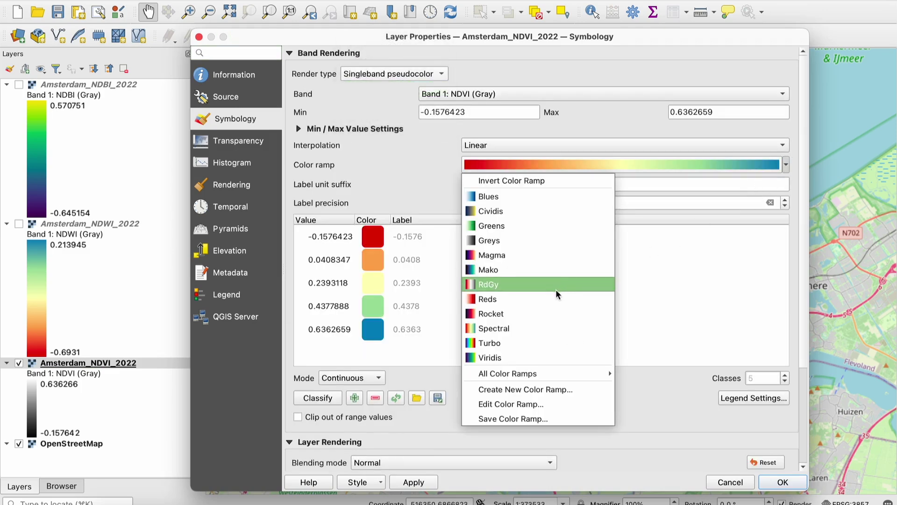
click(540, 356)
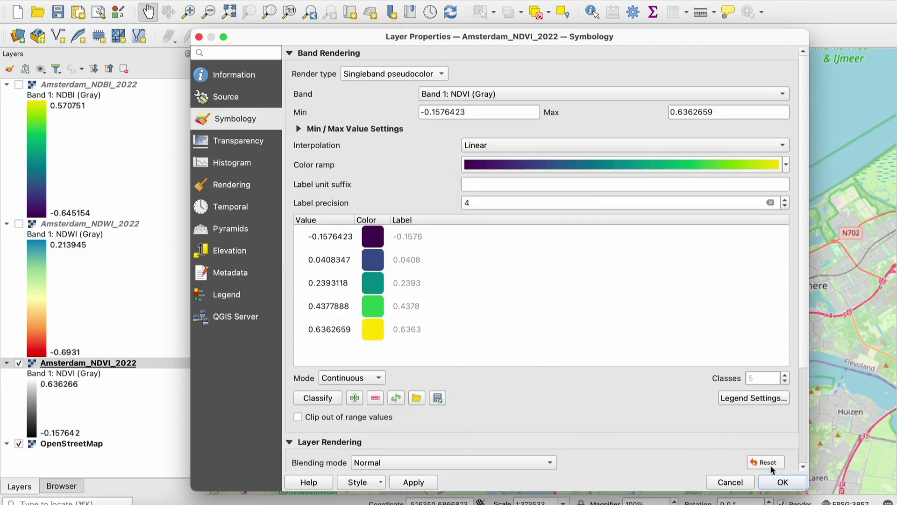
click(780, 483)
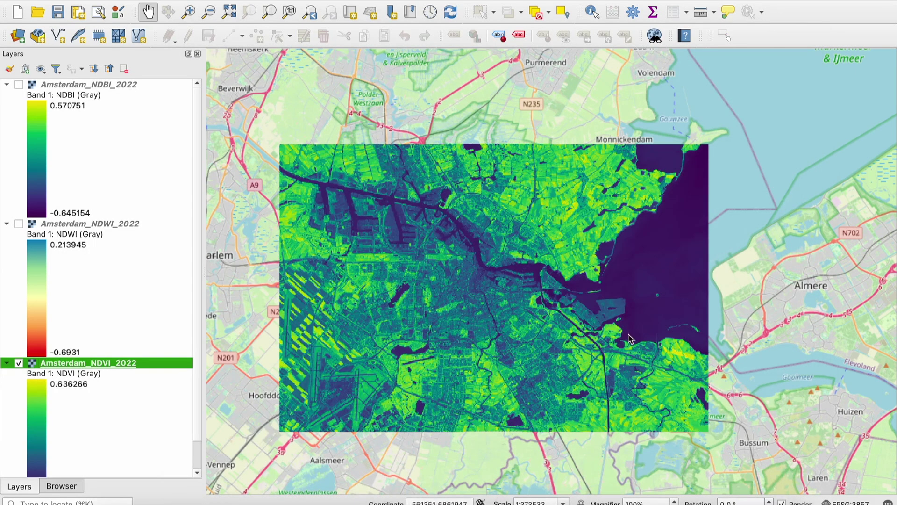
scroll(164, 341, down, 2)
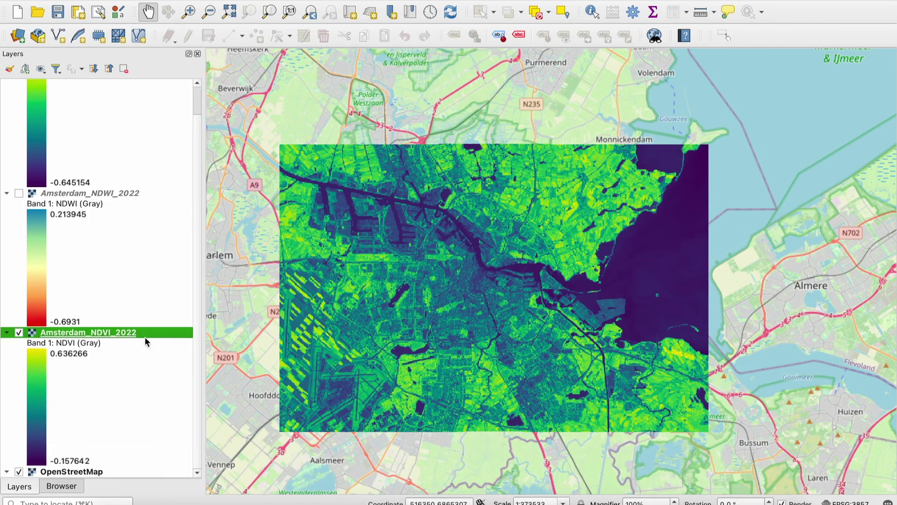
scroll(143, 311, up, 2)
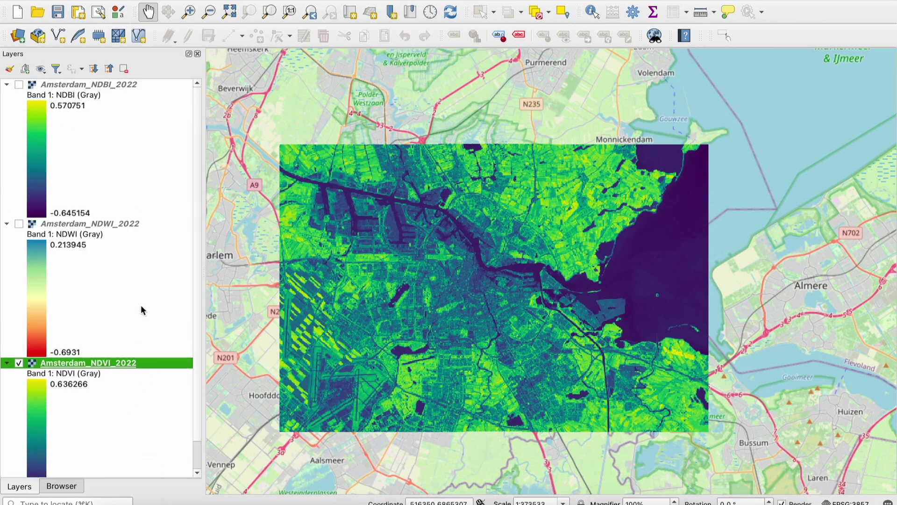